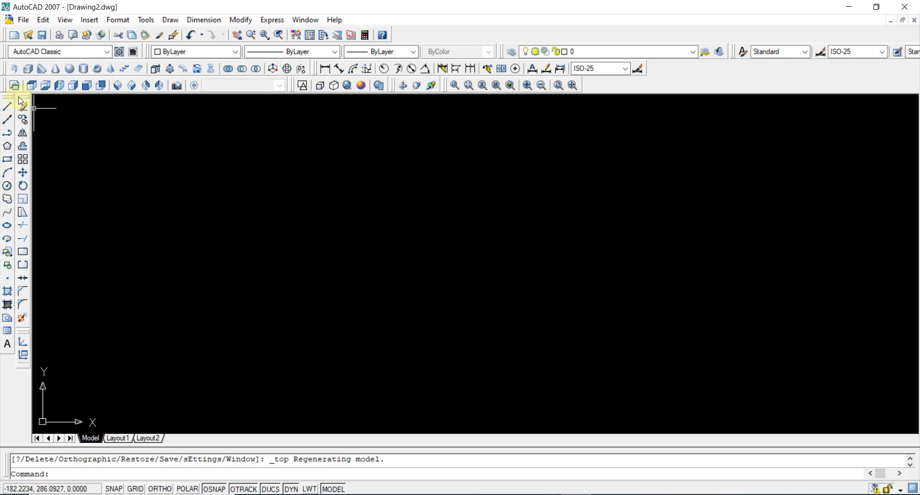
Draw a circle of radius 8 and centre it in the view
left_click(7, 185)
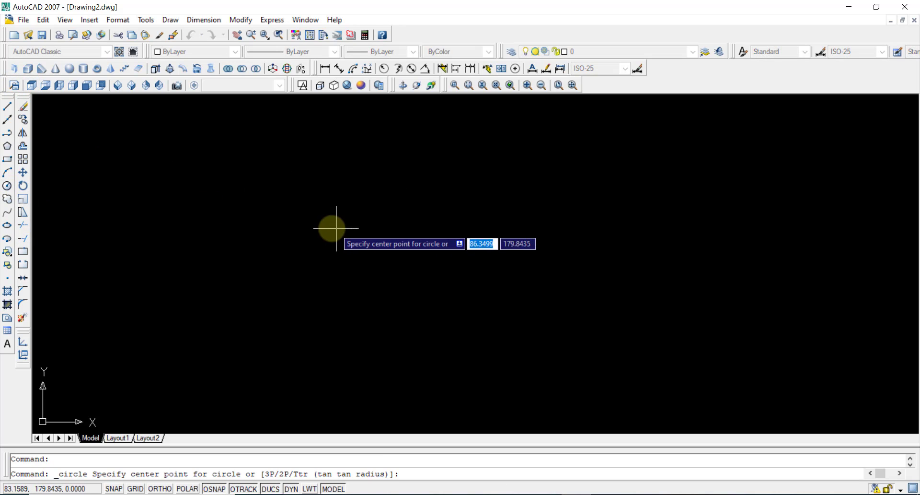
left_click(333, 228)
type("8")
key("Return")
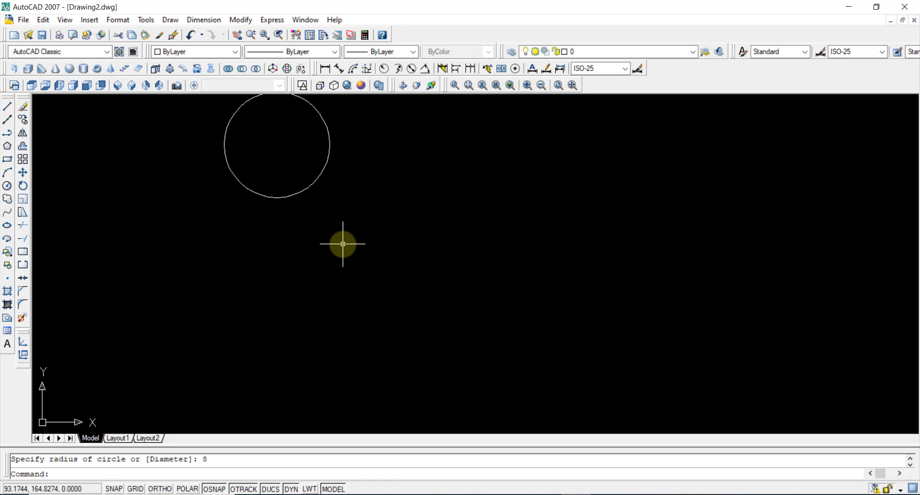
middle_click_drag(342, 243, 405, 304)
Add a concentric radius-6 circle, then switch to the front view
right_click(426, 179)
left_click(470, 198)
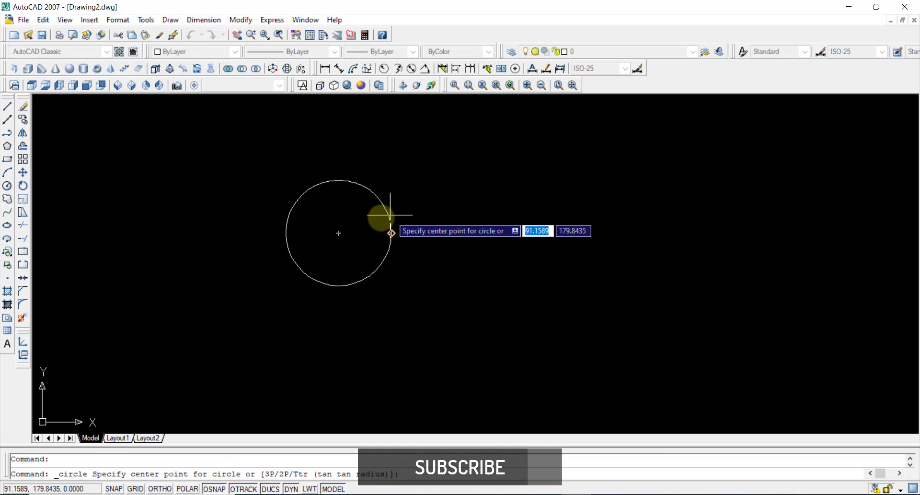
left_click(339, 233)
type("6")
key("Return")
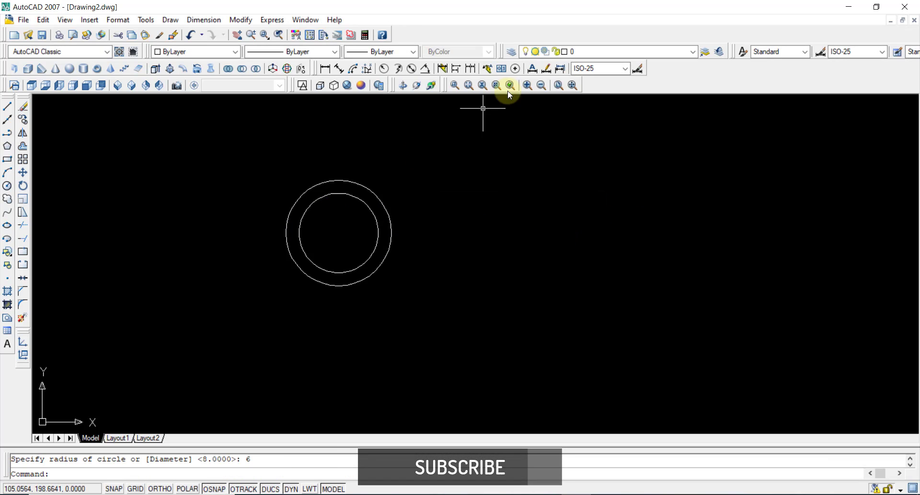
left_click(87, 85)
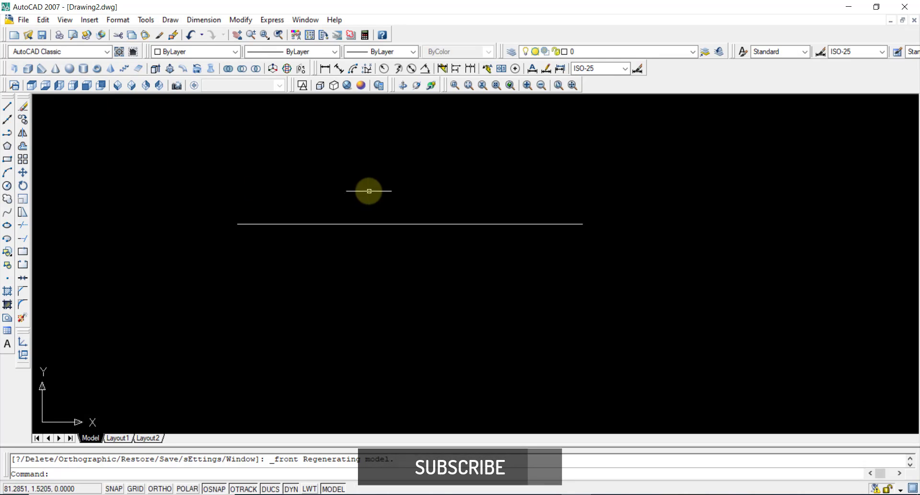
With Ortho on, draw a 60-unit vertical line
left_click(8, 106)
left_click(149, 219)
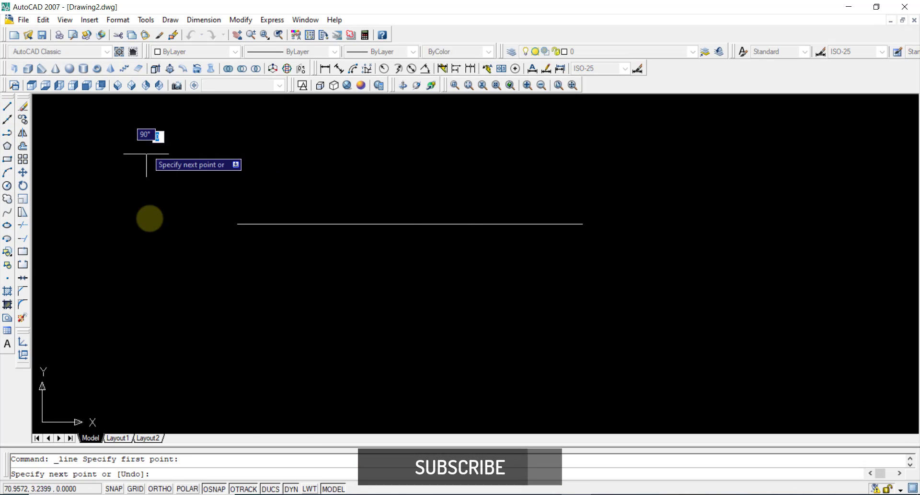
key("F8")
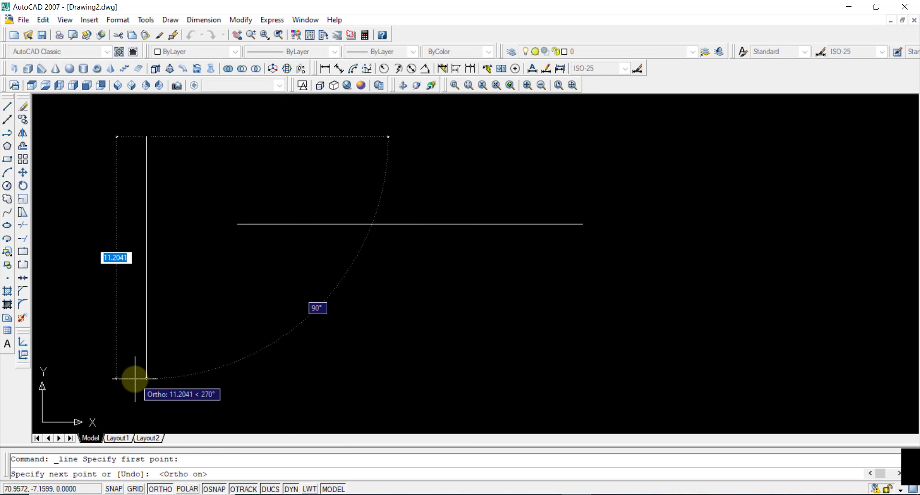
type("60")
key("Return")
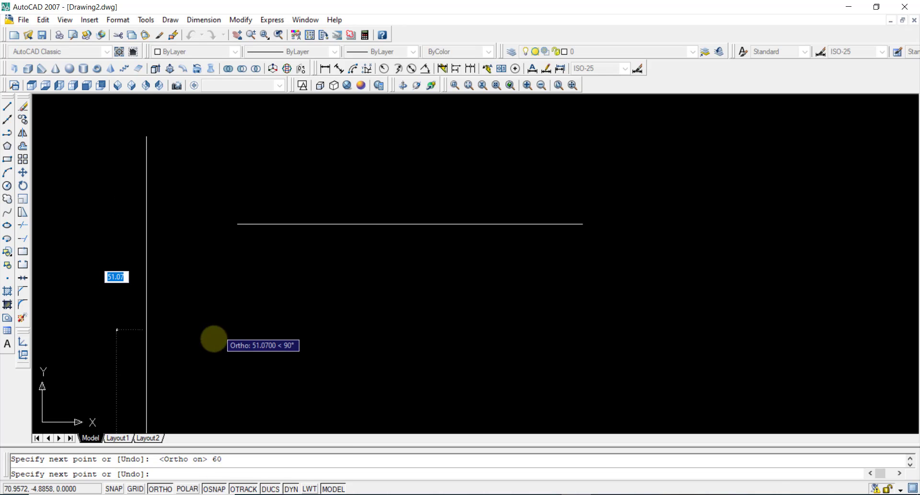
right_click(267, 347)
left_click(284, 351)
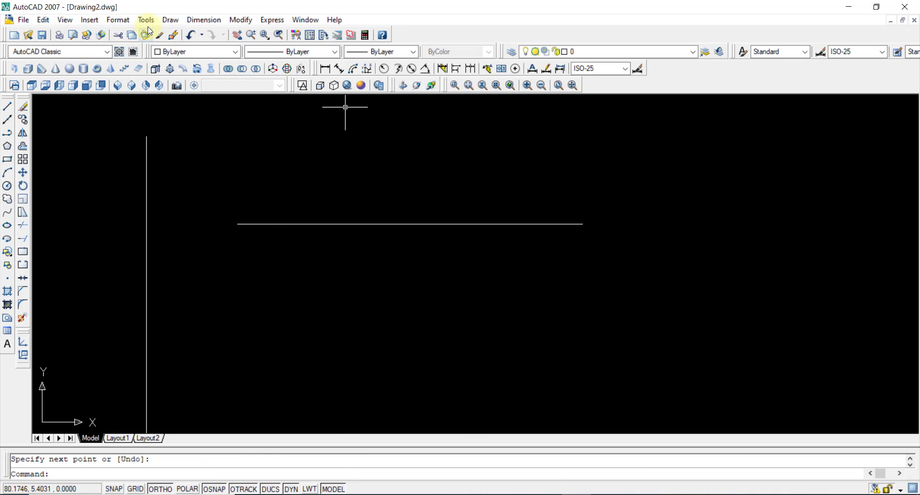
Zoom out, relocate the UCS origin, and draw a 24-unit line segment
left_click(541, 86)
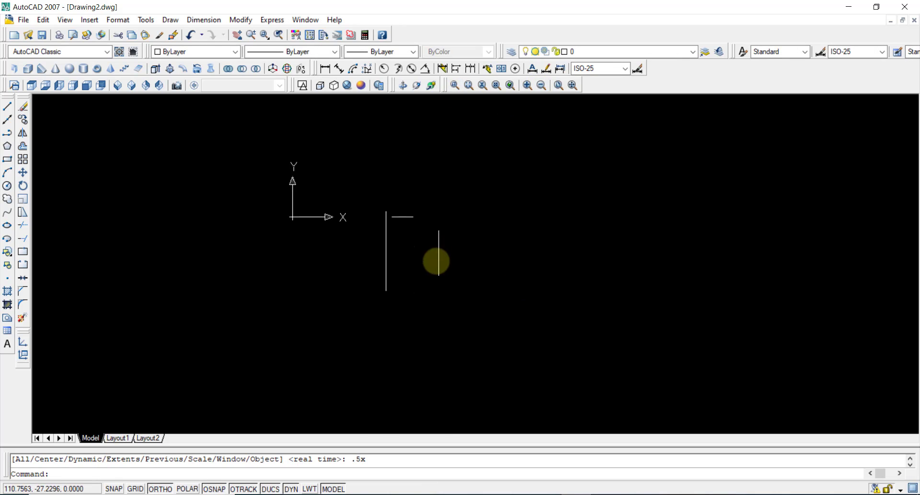
left_click(23, 341)
left_click(44, 421)
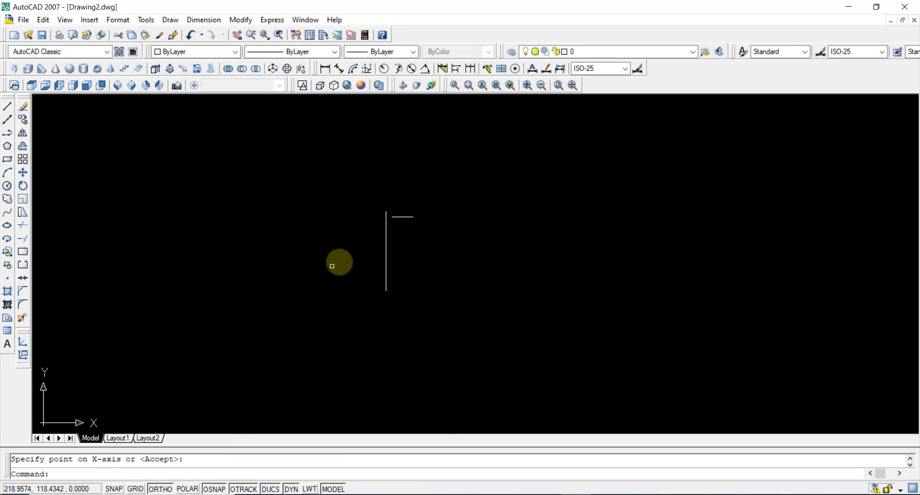
left_click(7, 109)
left_click(387, 289)
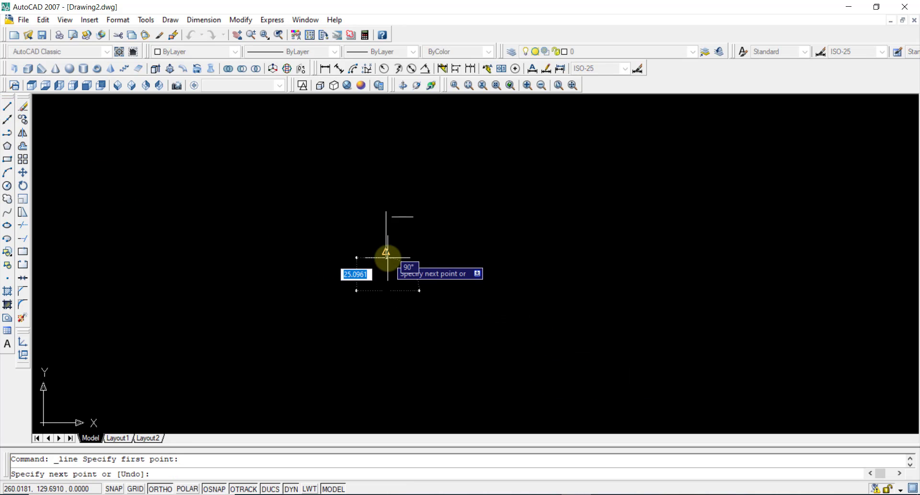
type("24")
key("Return")
key("Return")
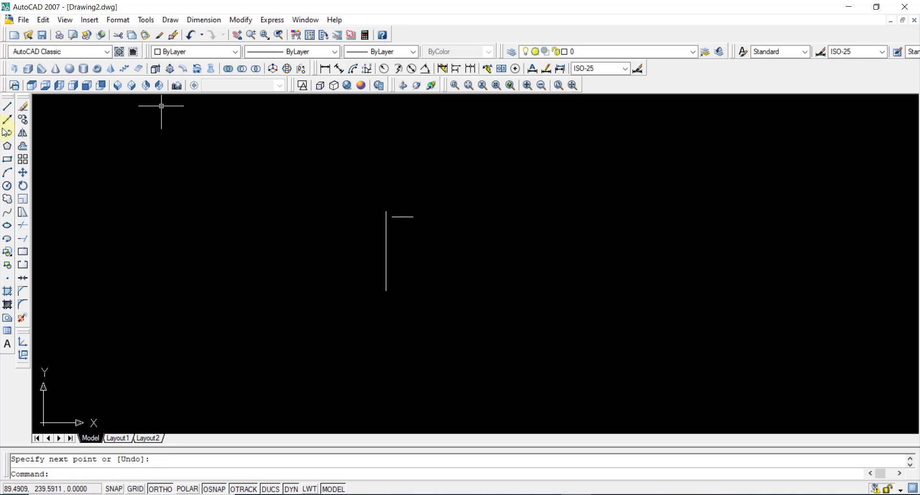
left_click(7, 109)
left_click(386, 258)
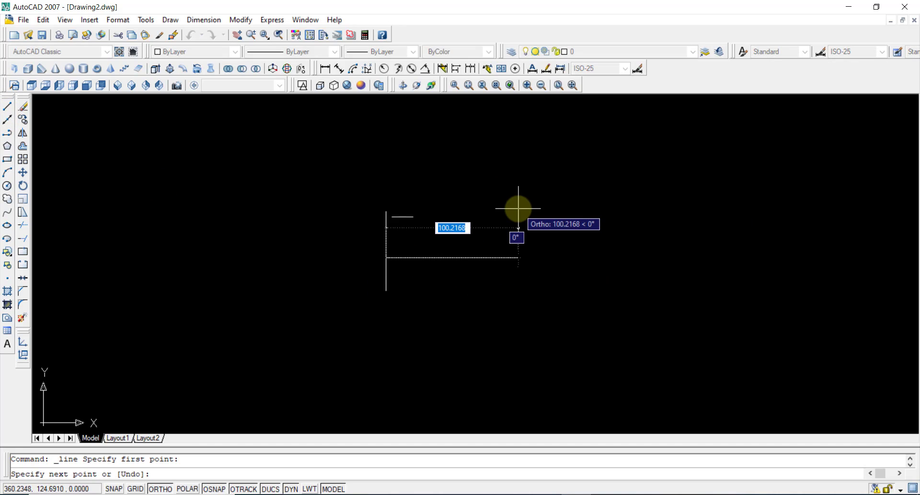
type("50")
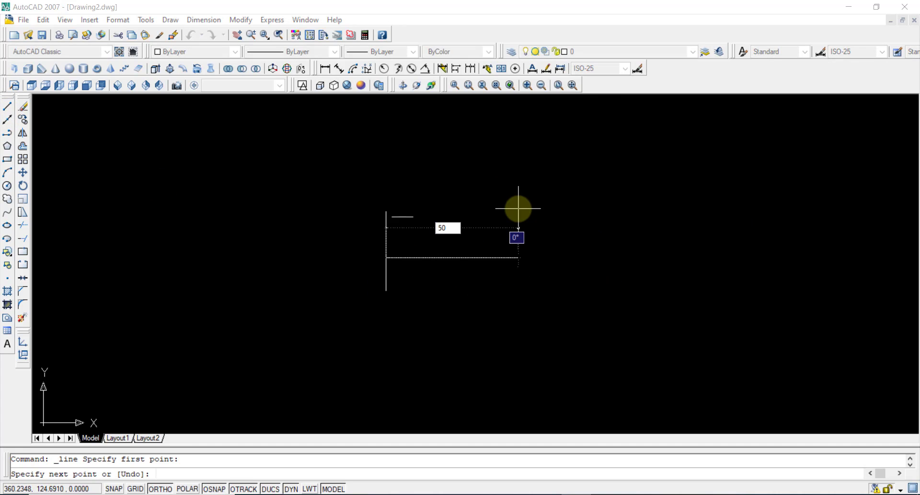
type("<30")
key("Return")
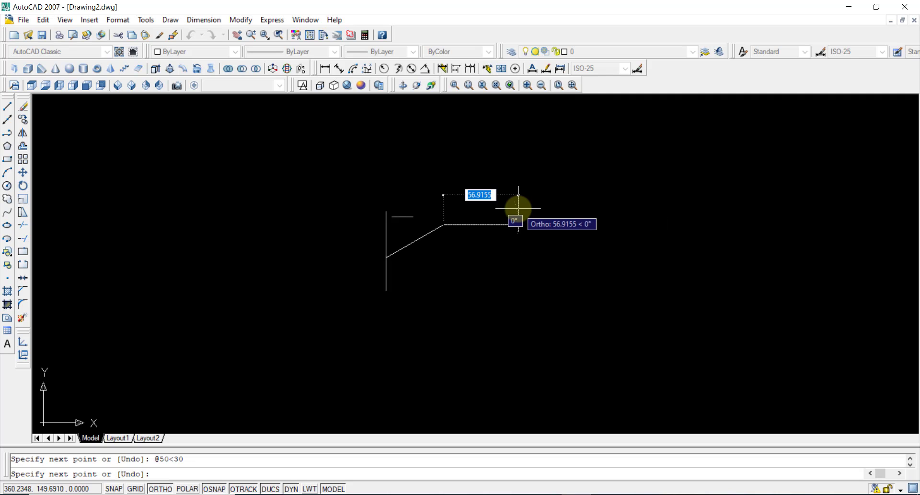
key("Return")
In top view, copy both circles to the right as a second profile
left_click(31, 85)
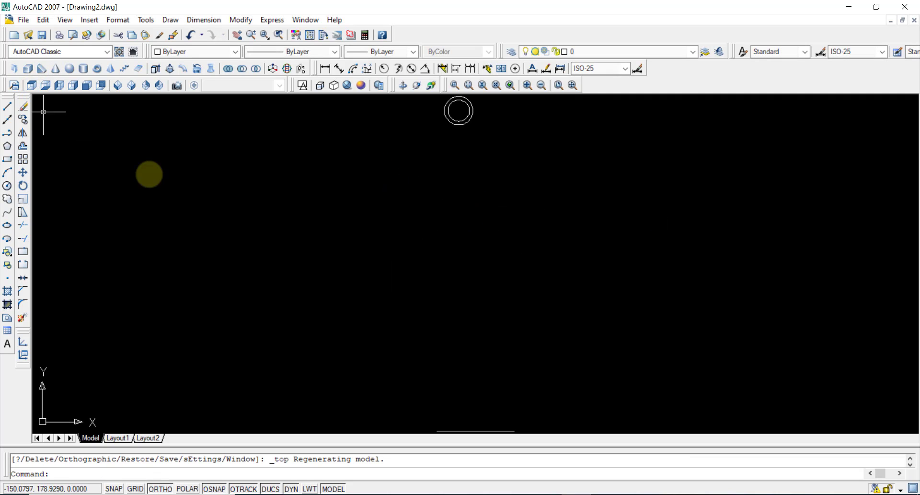
left_click(460, 160)
left_click(415, 197)
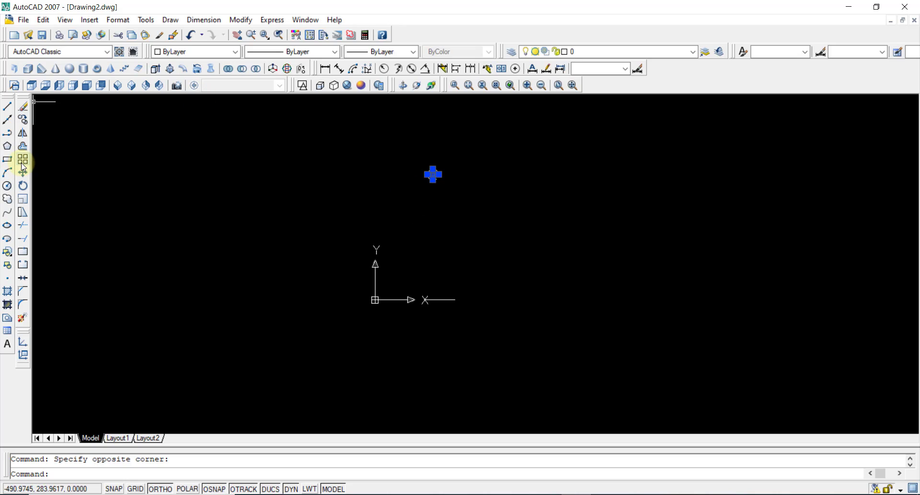
left_click(24, 121)
left_click(433, 175)
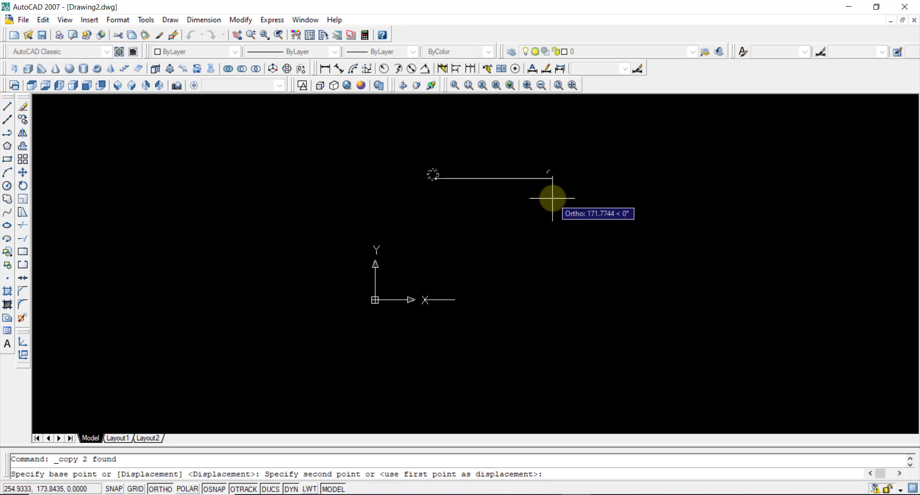
left_click(547, 196)
right_click(258, 171)
left_click(269, 175)
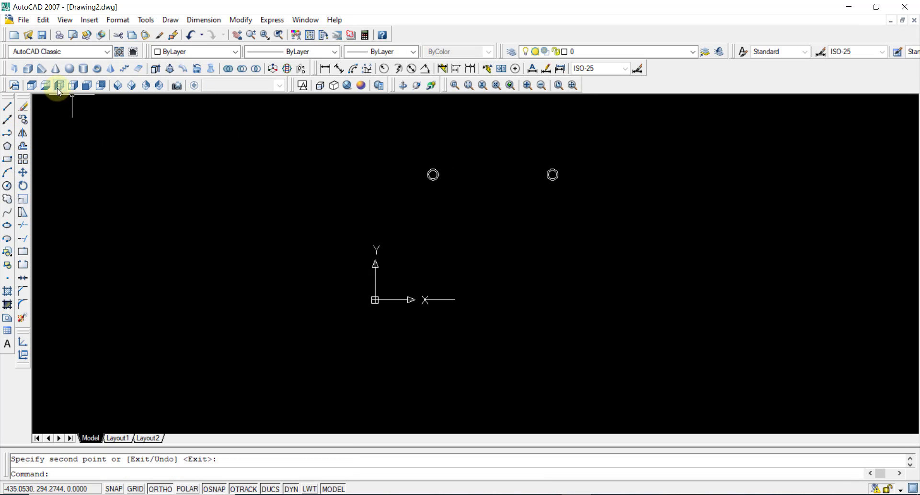
In front view, sweep the first ring profile along the vertical line
left_click(87, 87)
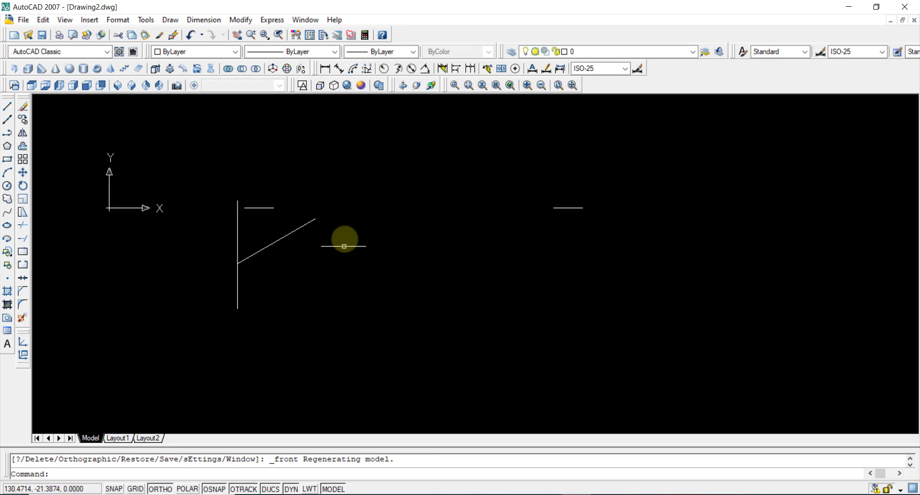
left_click(183, 69)
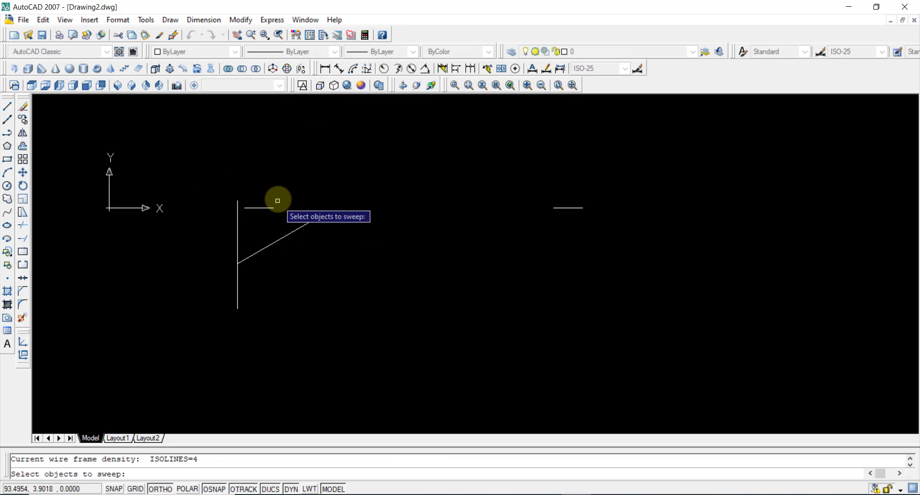
left_click(243, 229)
key("Return")
left_click(238, 221)
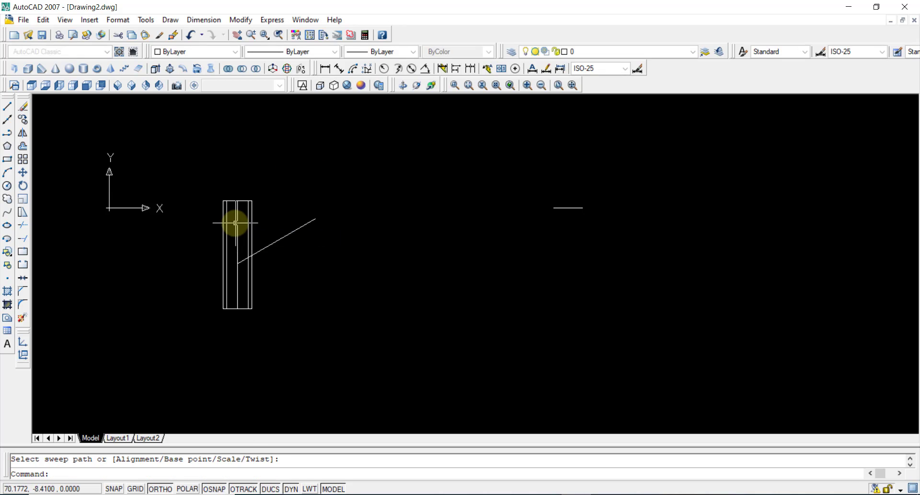
Sweep the second ring profile along the diagonal branch line
key("Return")
left_click(600, 194)
left_click(513, 232)
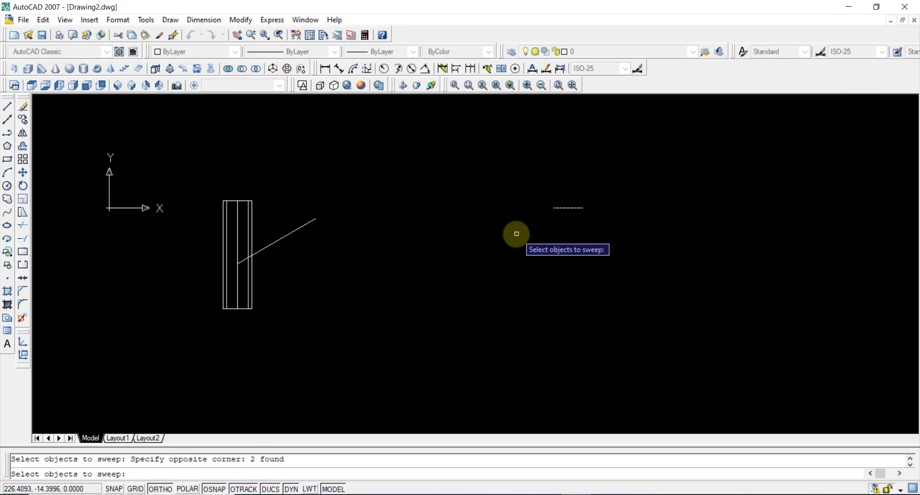
key("Return")
left_click(299, 228)
Repeat the sweep along the diagonal path and apply Conceptual shading
right_click(427, 225)
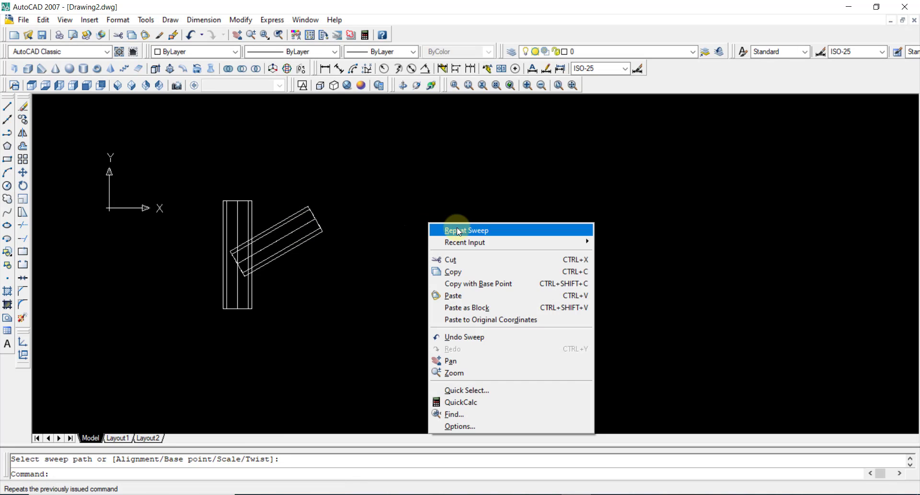
left_click(417, 222)
left_click(362, 161)
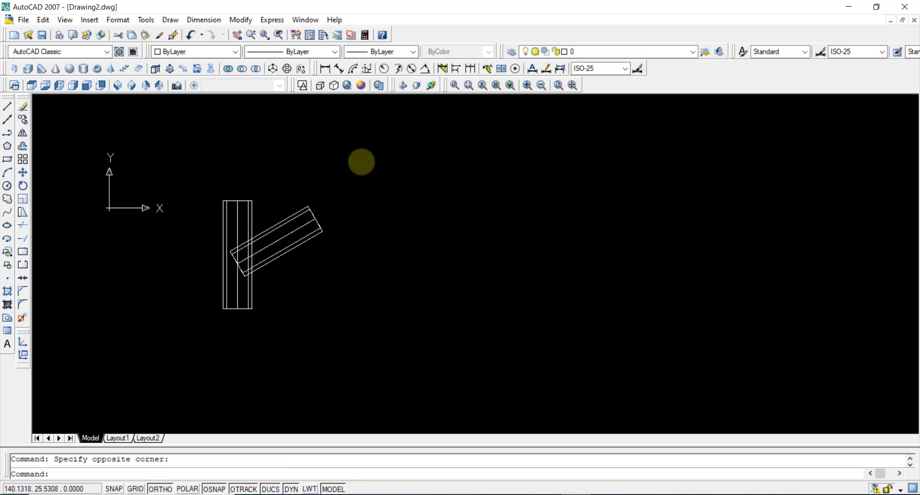
left_click(361, 85)
Hollow the vertical pipe by subtracting its inner solid
scroll(335, 191, "up", 3)
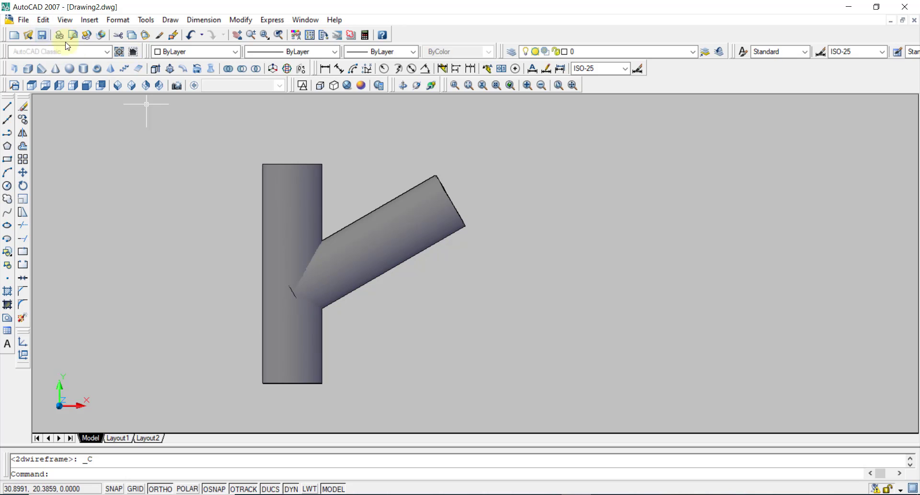
left_click(248, 70)
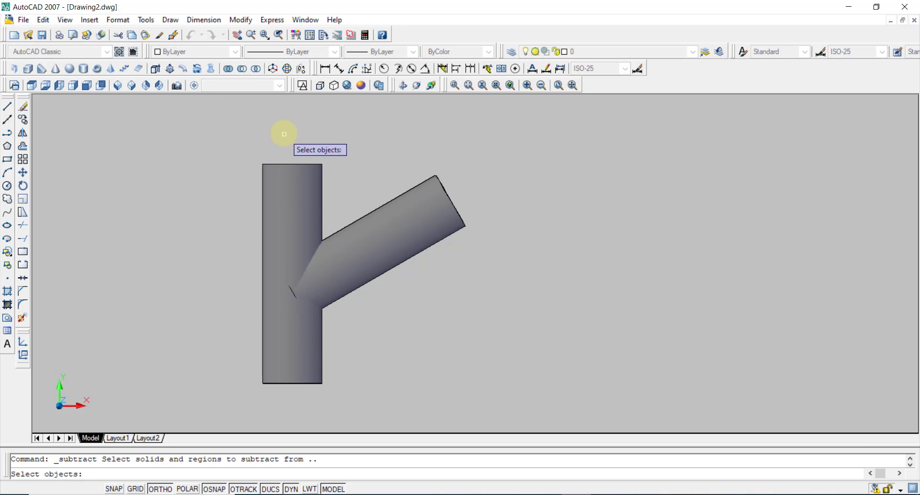
left_click(266, 170)
key("Return")
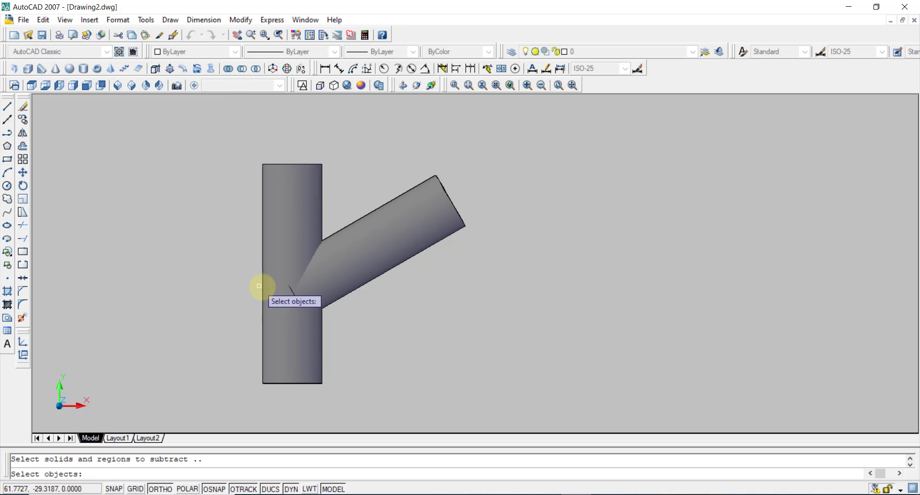
left_click(314, 183)
key("Return")
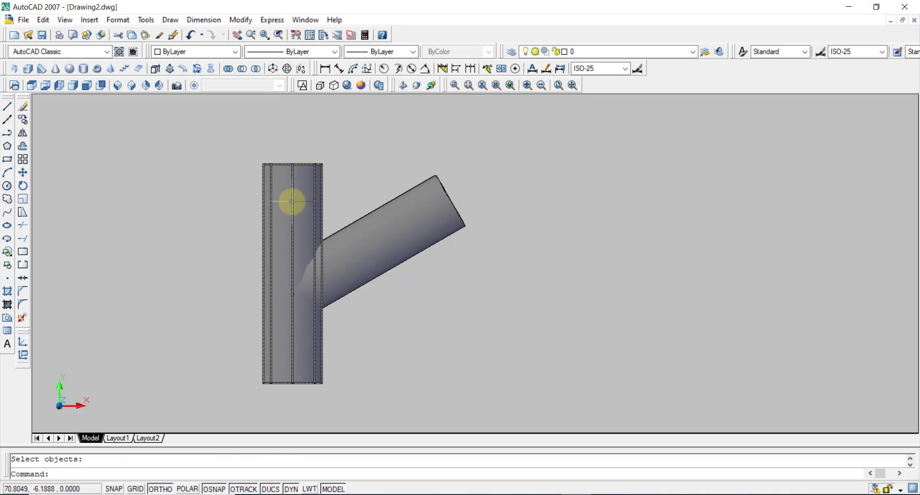
Hollow the inclined pipe by subtracting its inner solid
left_click(242, 68)
left_click(411, 189)
key("Return")
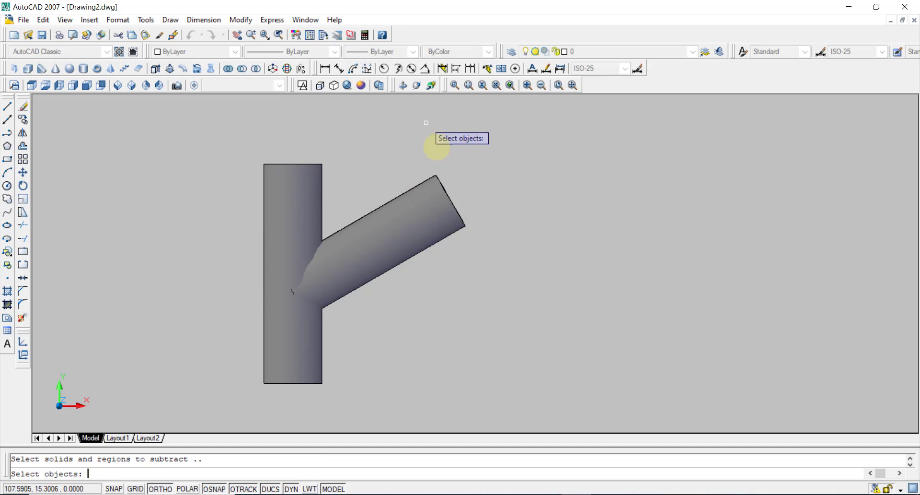
left_click(422, 247)
key("Return")
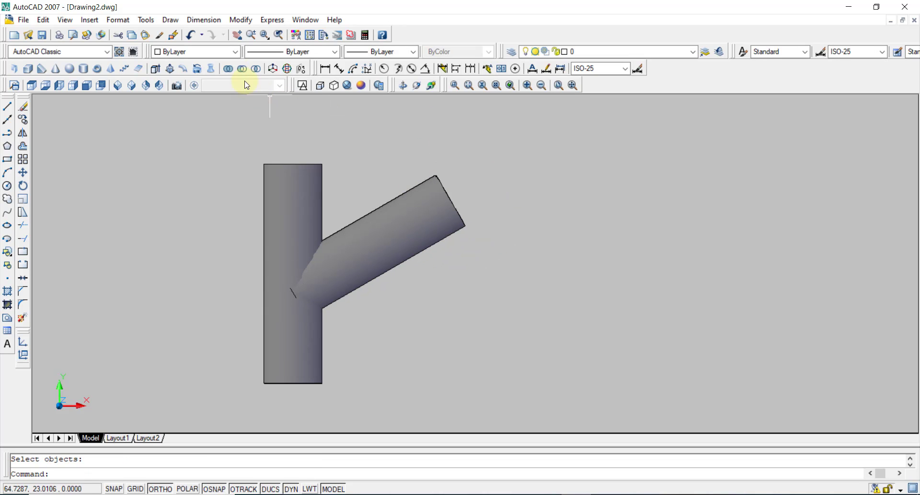
Union the vertical and inclined pipes into one solid, then view from the top
left_click(228, 68)
left_click(480, 130)
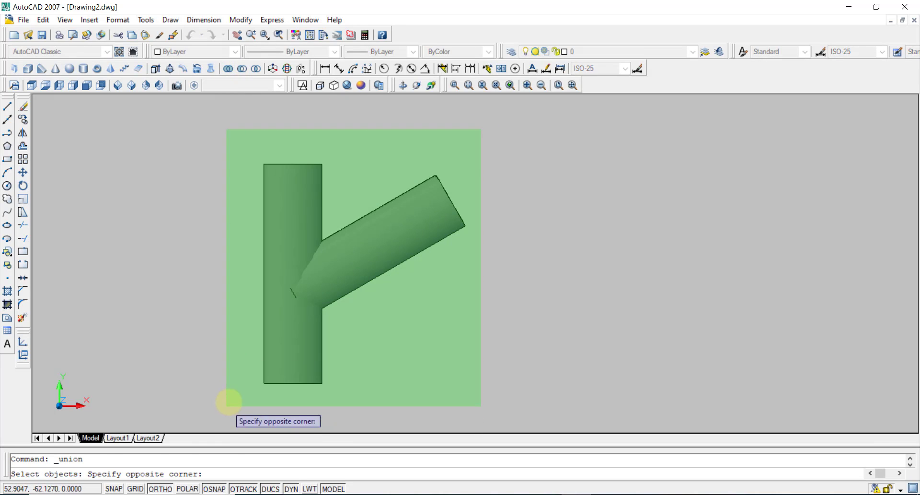
left_click(227, 406)
key("Return")
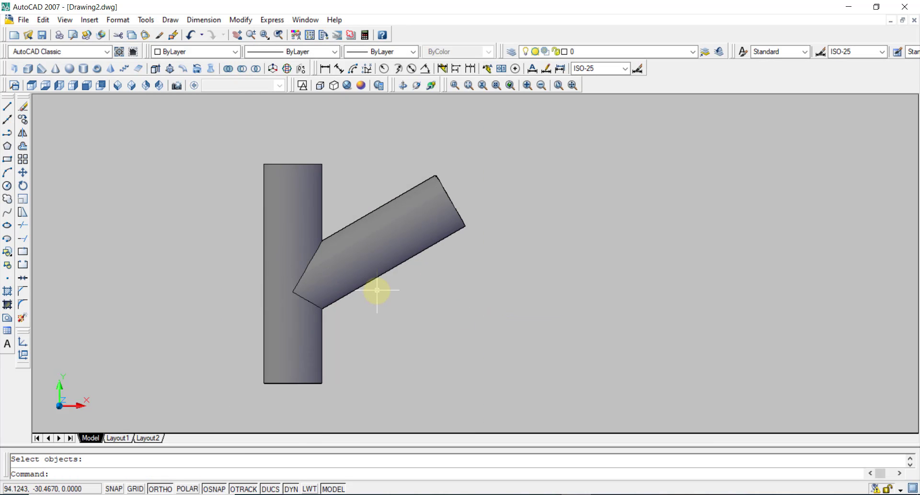
left_click(32, 85)
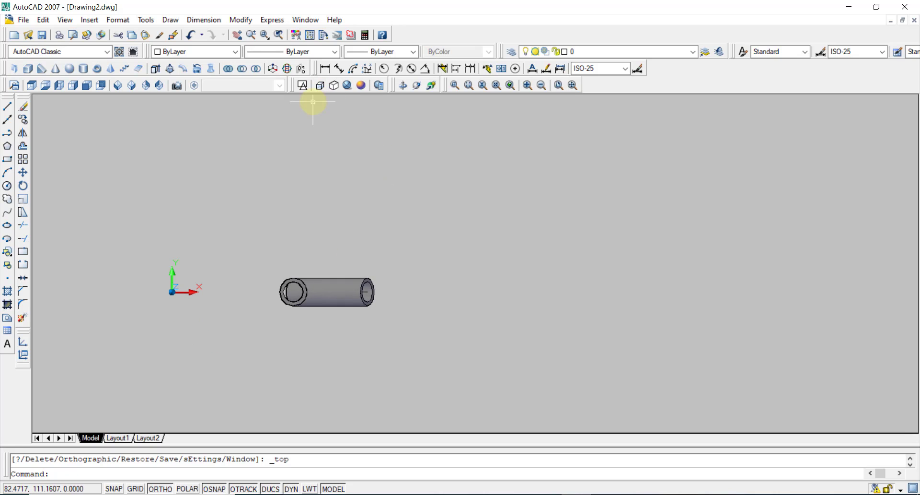
In wireframe, draw concentric circles of radius 8 and 15 beside the pipe
left_click(302, 86)
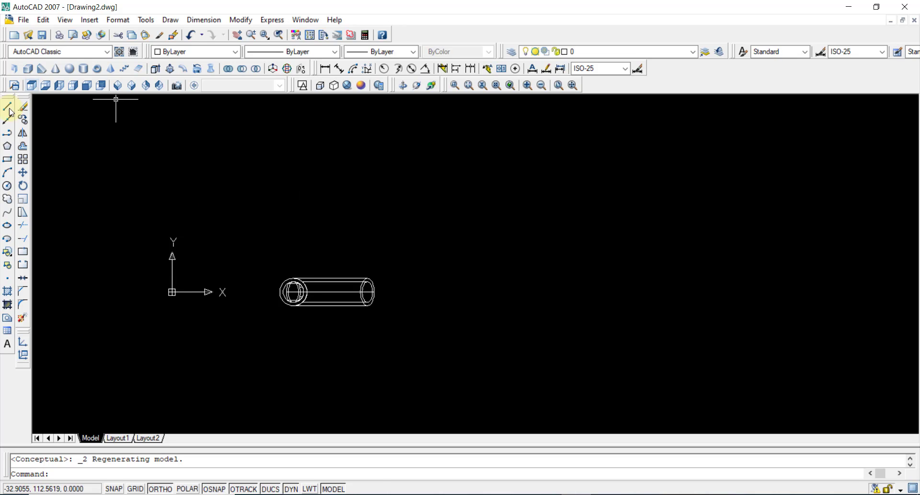
left_click(7, 186)
left_click(561, 292)
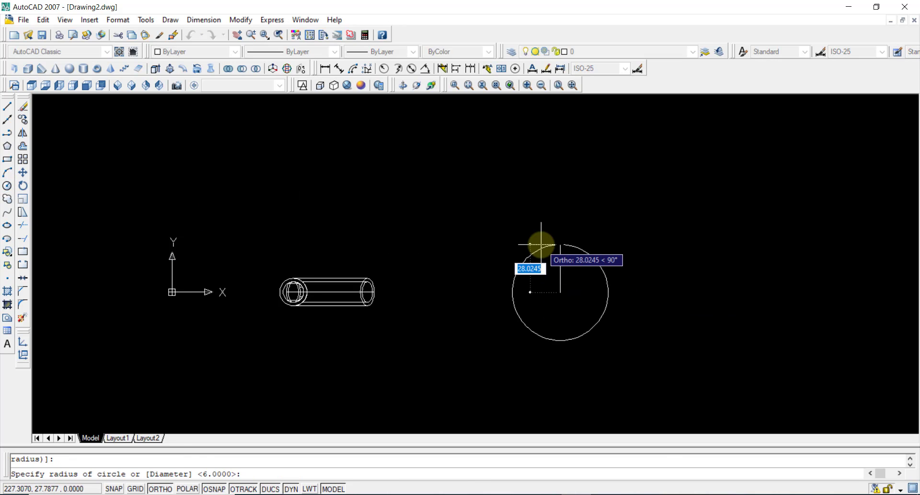
type("8")
key("Return")
right_click(664, 251)
left_click(683, 255)
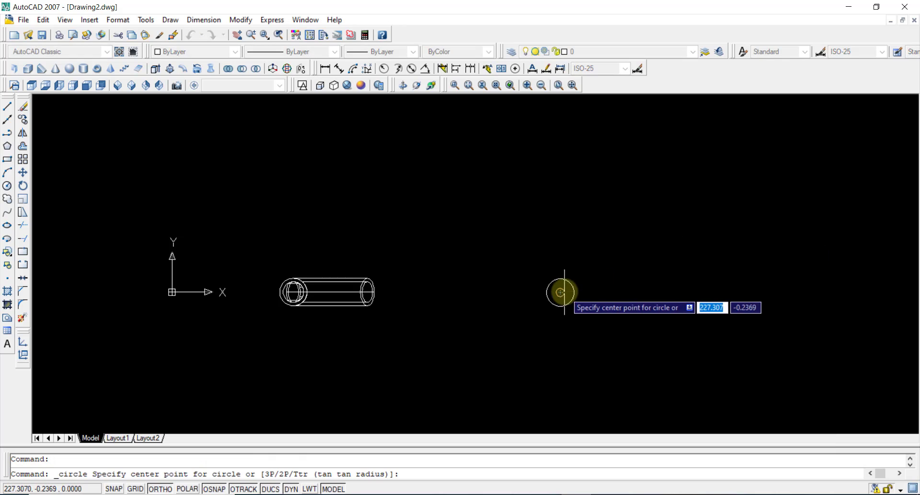
left_click(561, 292)
type("15")
key("Return")
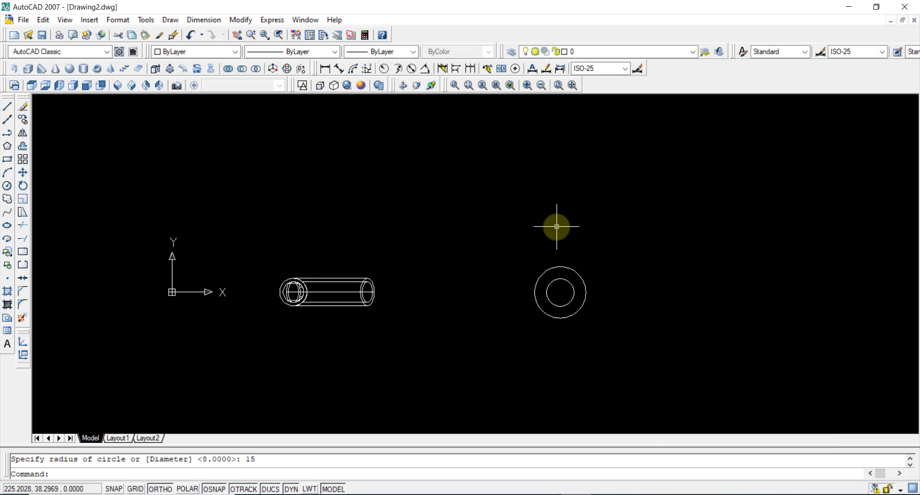
Add a concentric radius-20 outer flange circle
scroll(602, 238, "up", 2)
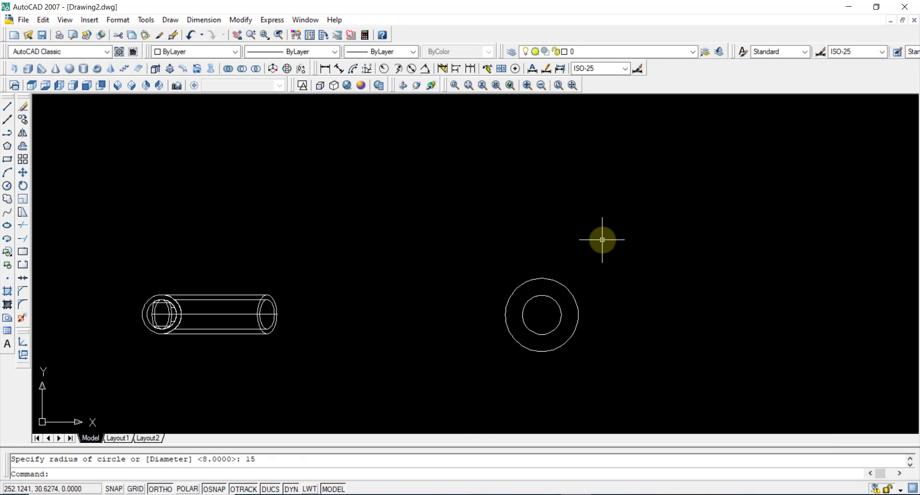
scroll(599, 249, "up", 4)
right_click(537, 159)
left_click(575, 171)
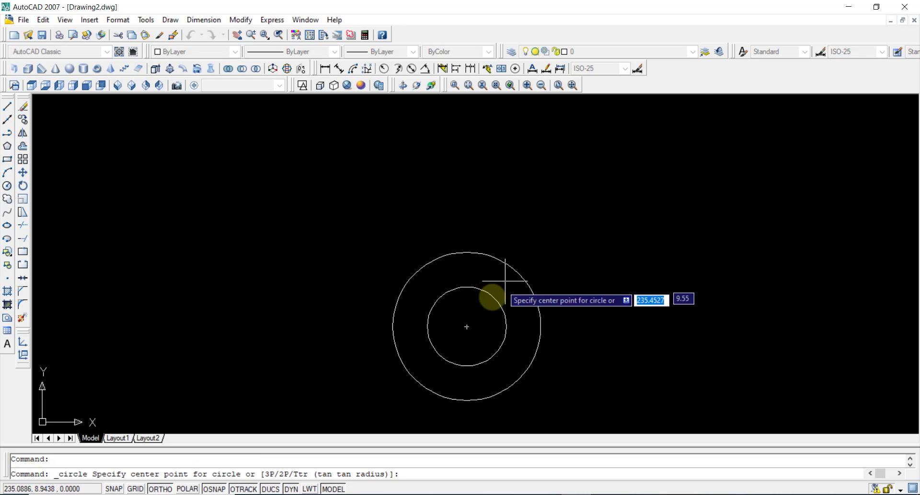
left_click(467, 327)
type("20")
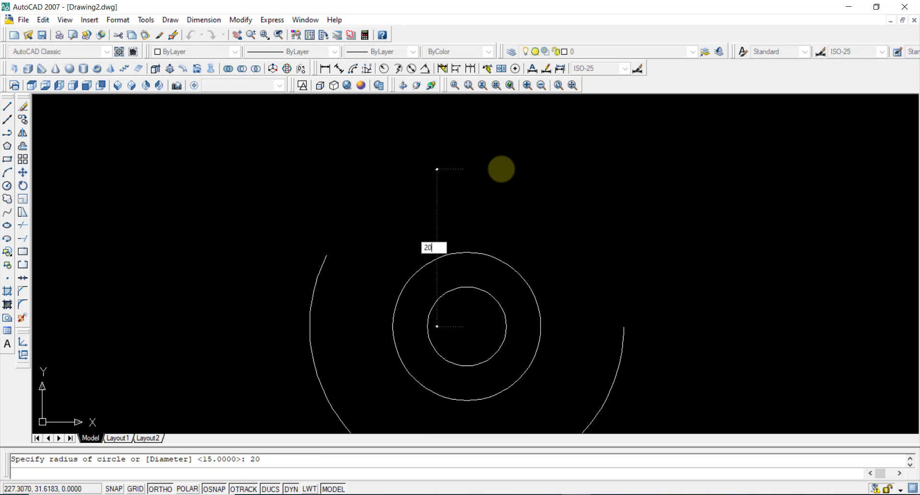
key("Return")
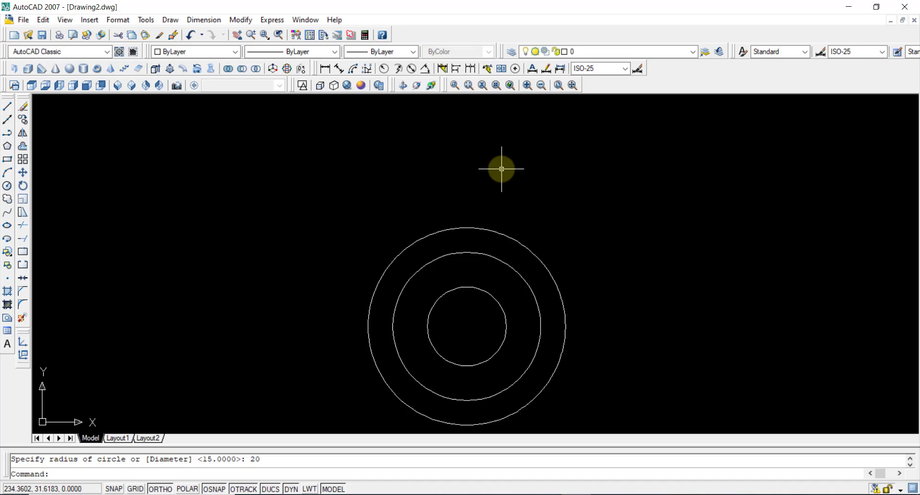
Draw a radius-2 bolt hole at the top of the radius-15 circle
right_click(544, 149)
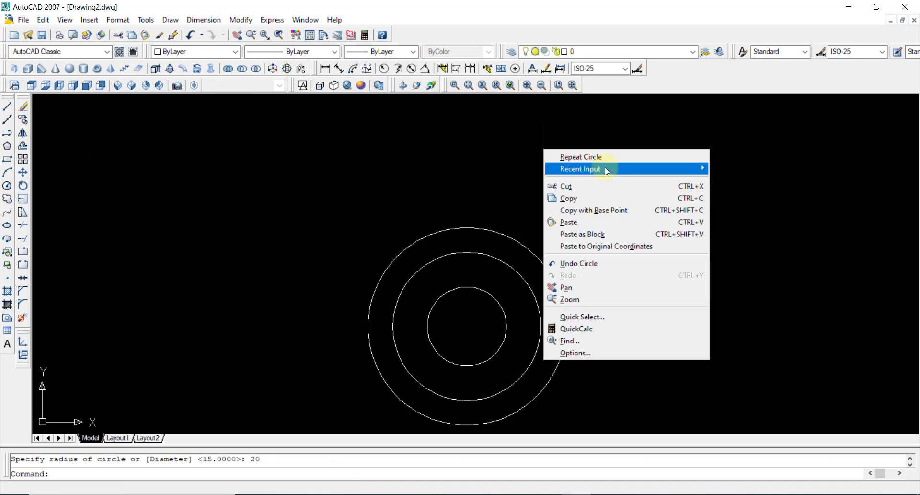
left_click(577, 156)
left_click(467, 255)
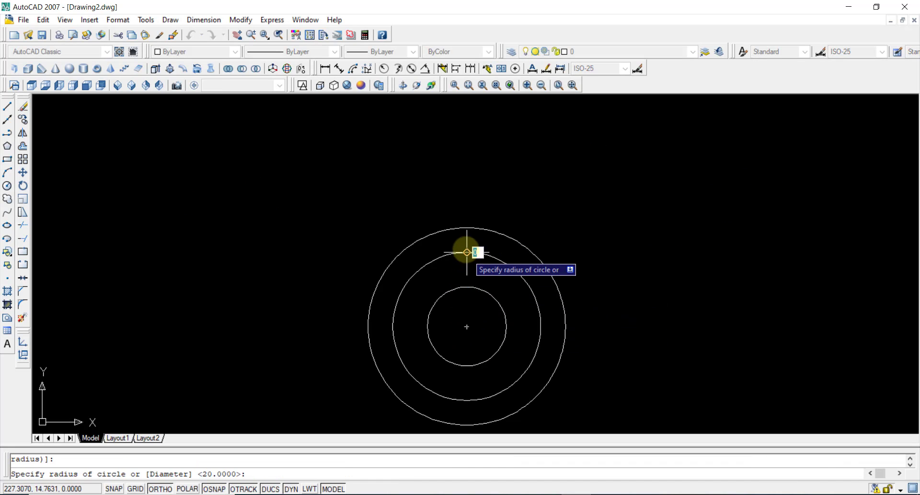
type("2")
key("Return")
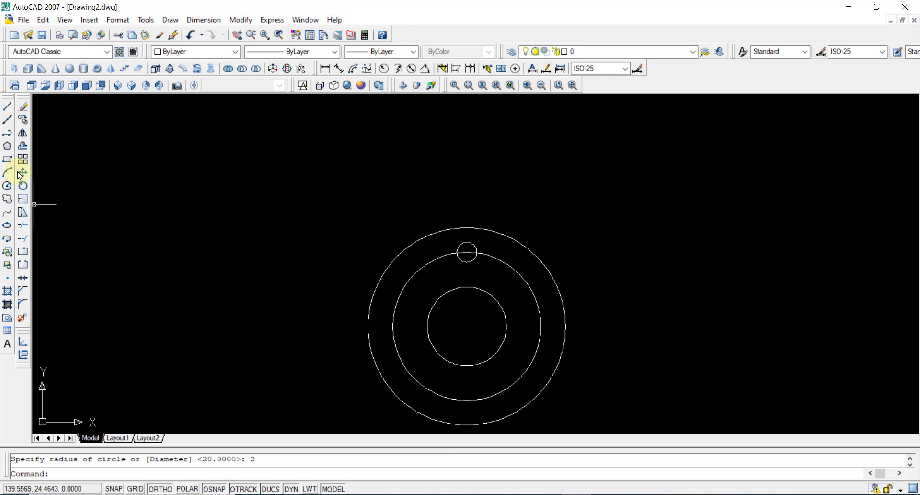
Polar-array the bolt hole into four holes around the flange centre
left_click(23, 159)
left_click(529, 163)
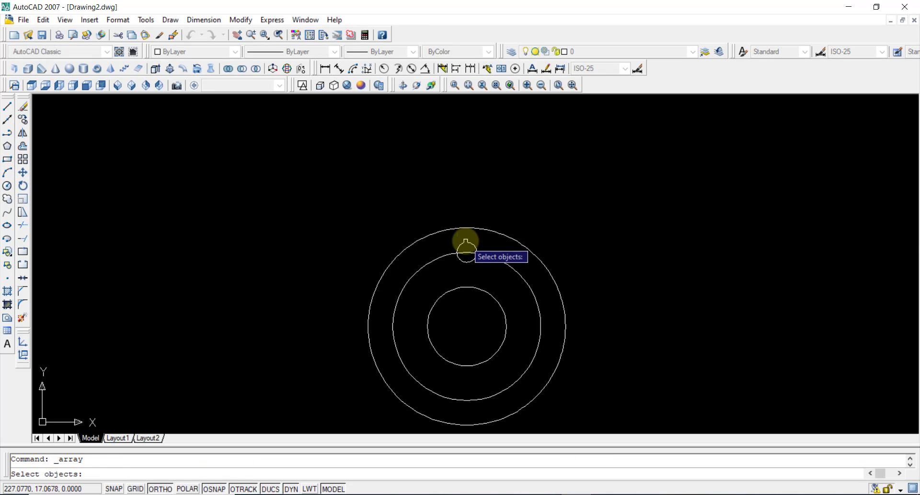
left_click(468, 245)
right_click(563, 190)
left_click(486, 188)
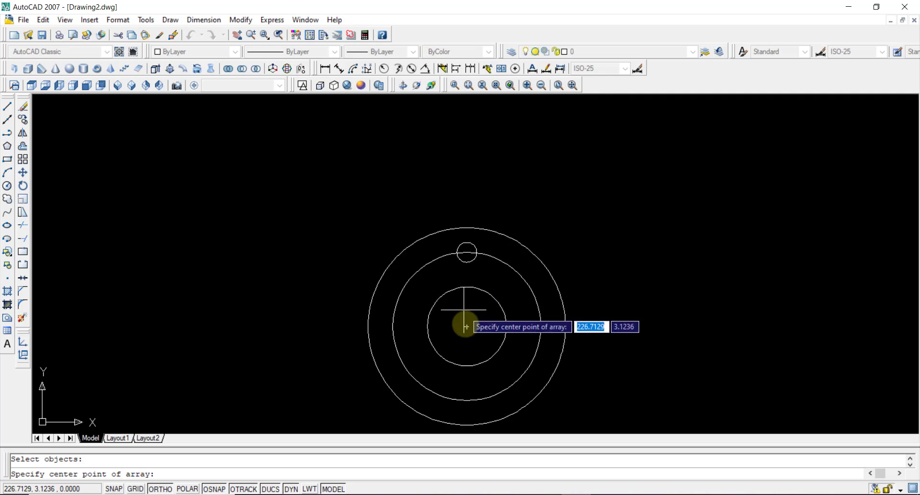
left_click(465, 325)
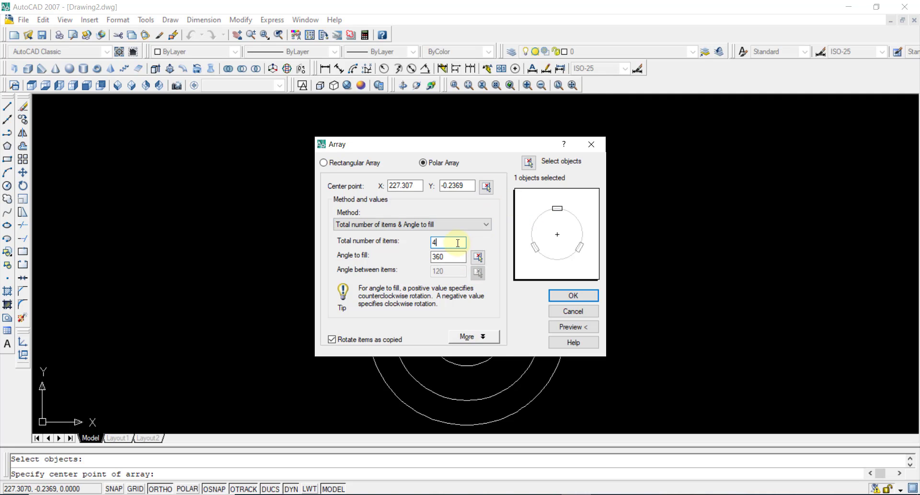
left_click(572, 326)
left_click(409, 254)
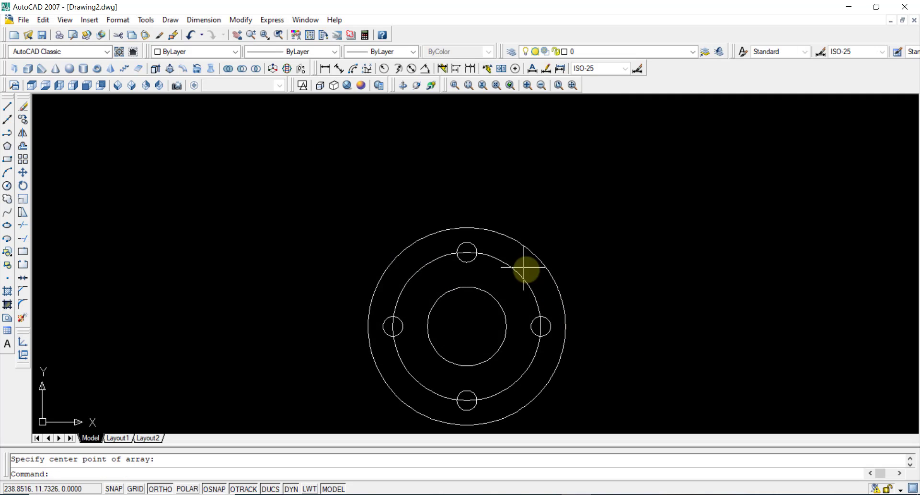
Erase the extra guide circle
middle_click_drag(513, 294, 507, 231)
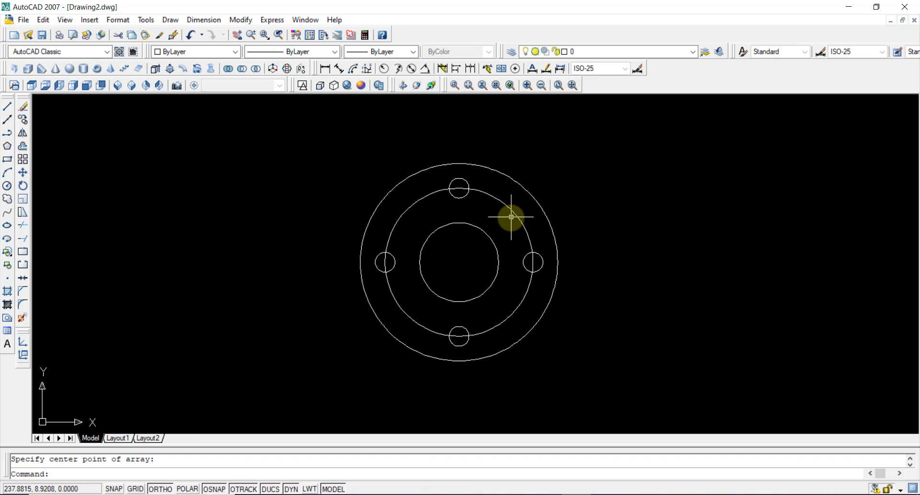
right_click(599, 189)
left_click(623, 303)
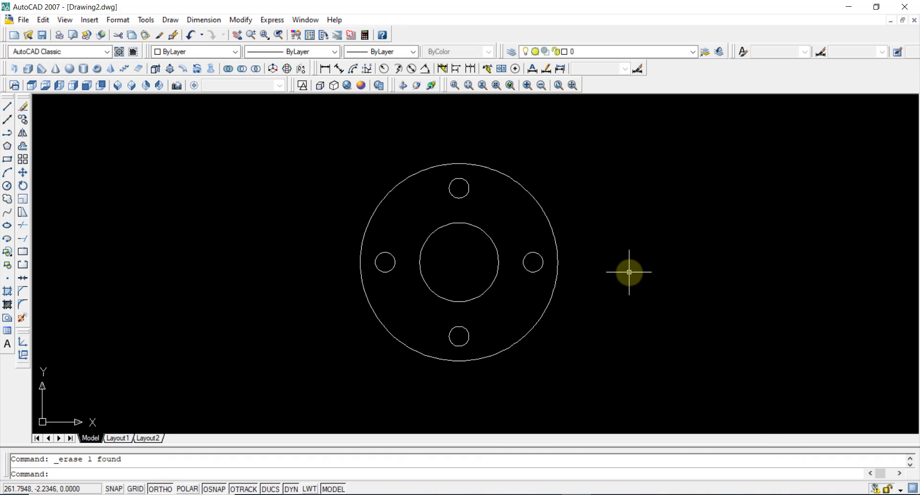
Convert all six flange circles into regions
left_click(8, 320)
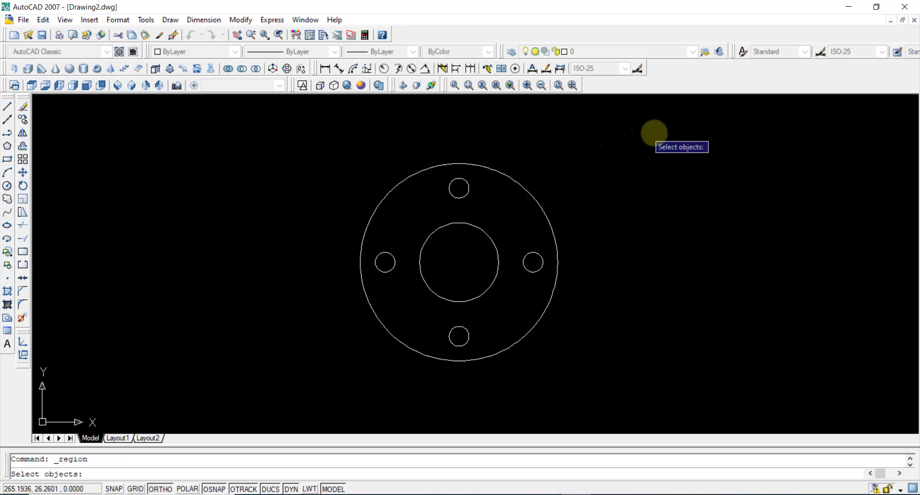
left_click(678, 128)
left_click(298, 401)
key("Return")
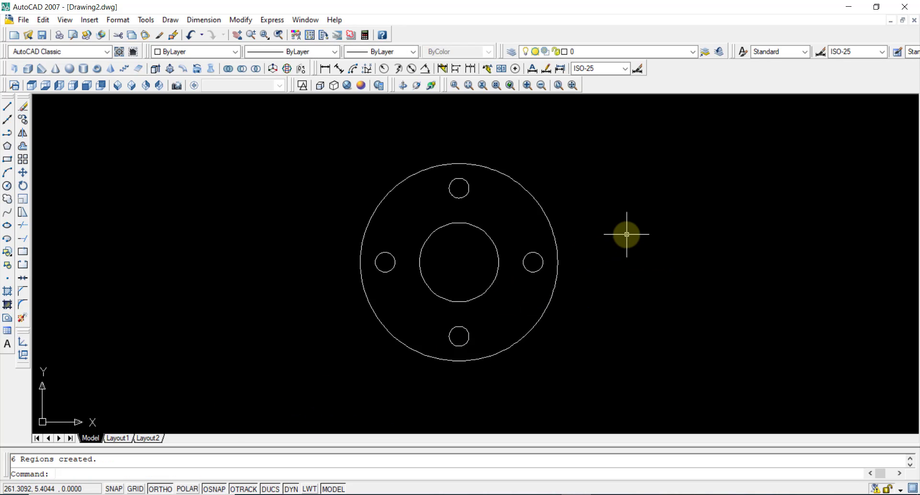
Extrude the six regions to height 5 and apply Conceptual shading
left_click(155, 69)
left_click(649, 125)
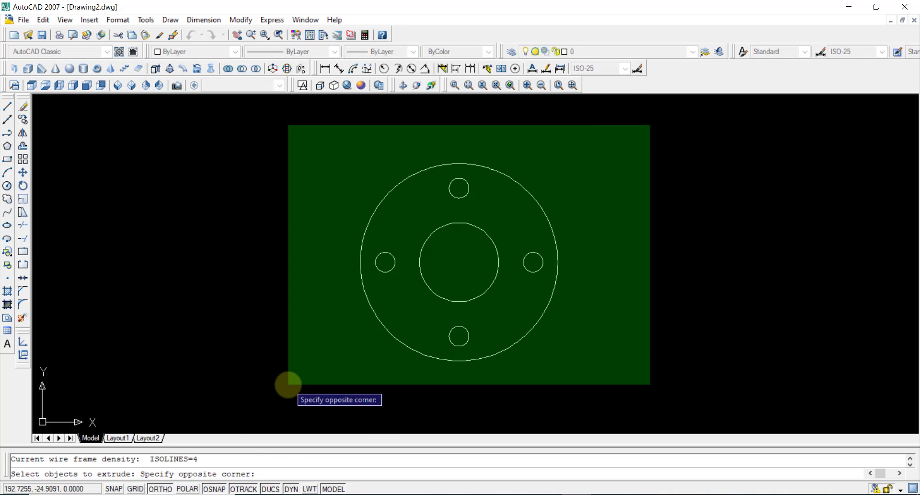
left_click(289, 384)
key("Return")
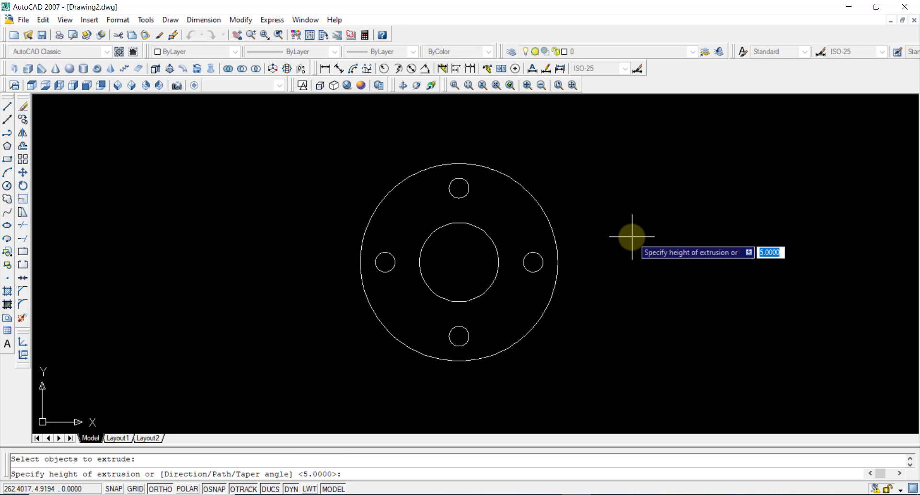
type("5")
key("Return")
left_click(362, 86)
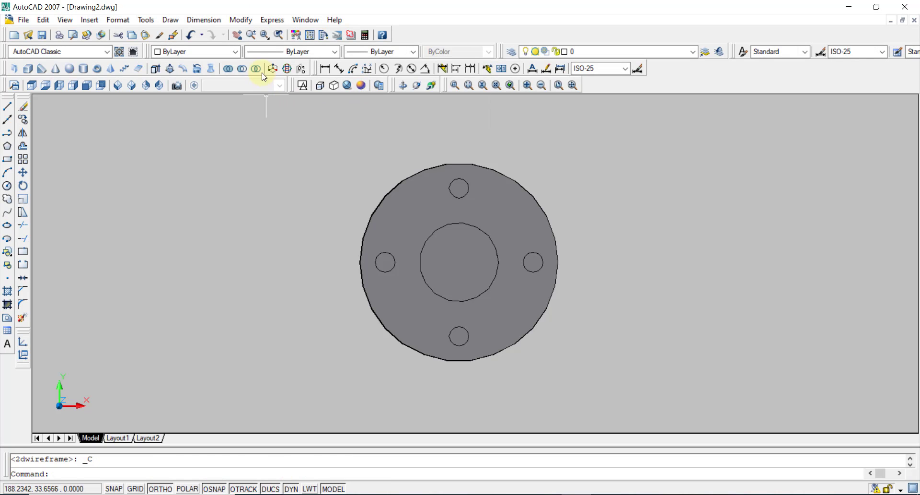
Subtract the four bolt holes and the centre bore from the outer disc
left_click(242, 69)
left_click(487, 192)
key("Return")
left_click(463, 186)
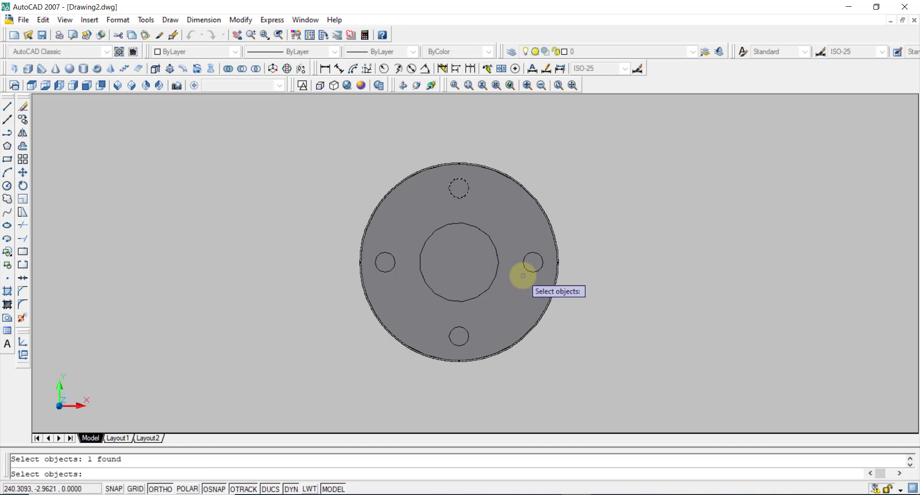
left_click(524, 269)
left_click(393, 264)
left_click(456, 339)
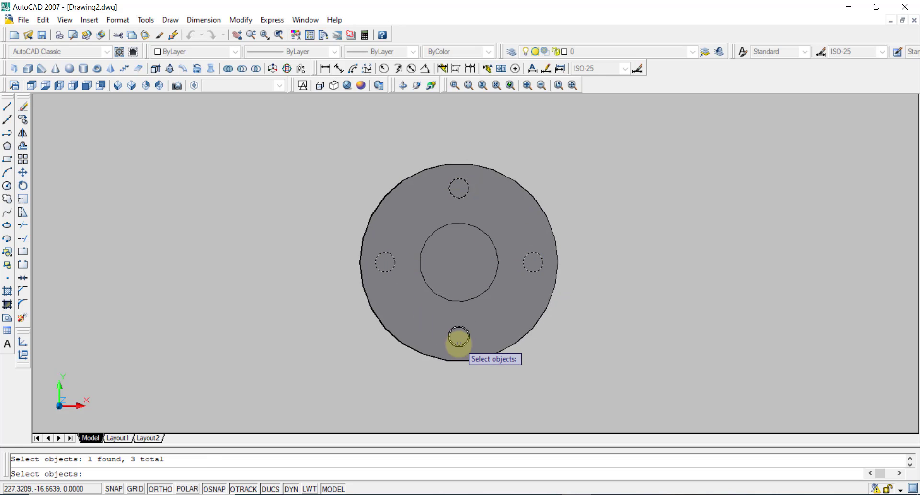
left_click(448, 302)
key("Return")
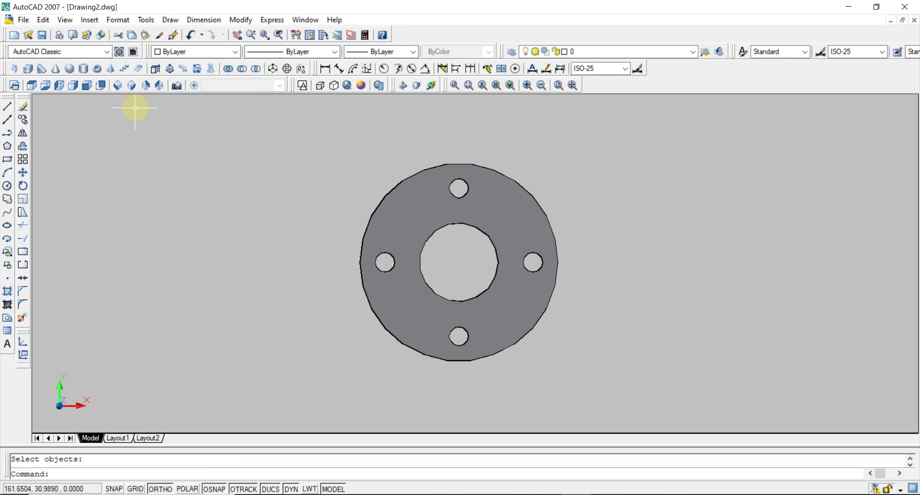
In SW Isometric, copy the flange from its centre onto the top and bottom pipe ends
left_click(86, 84)
left_click(116, 85)
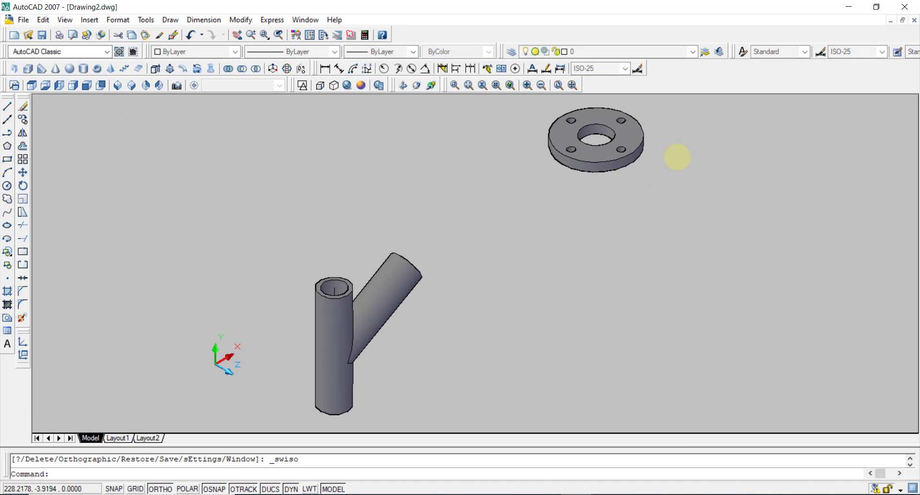
left_click(678, 103)
left_click(511, 197)
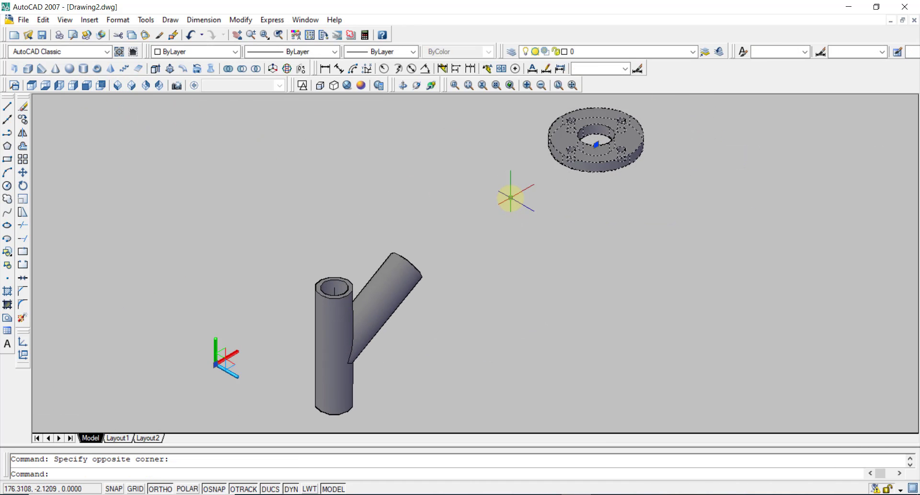
left_click(22, 119)
left_click(594, 138)
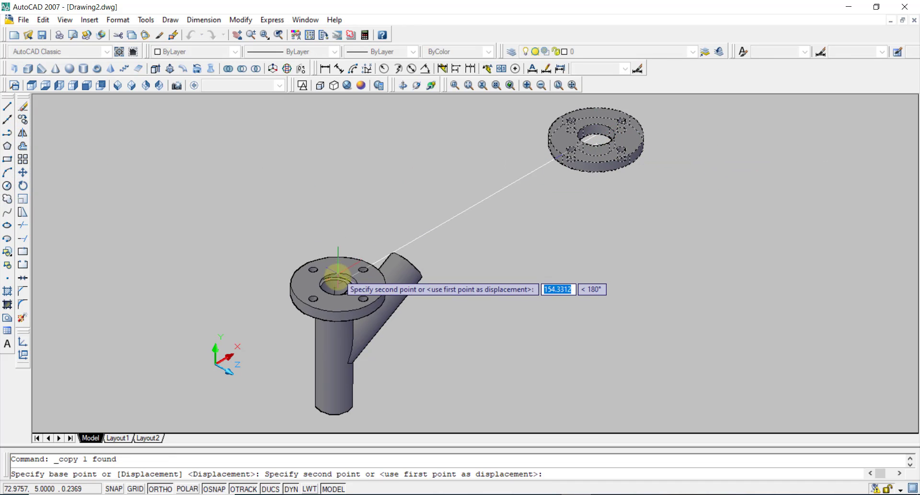
left_click(335, 284)
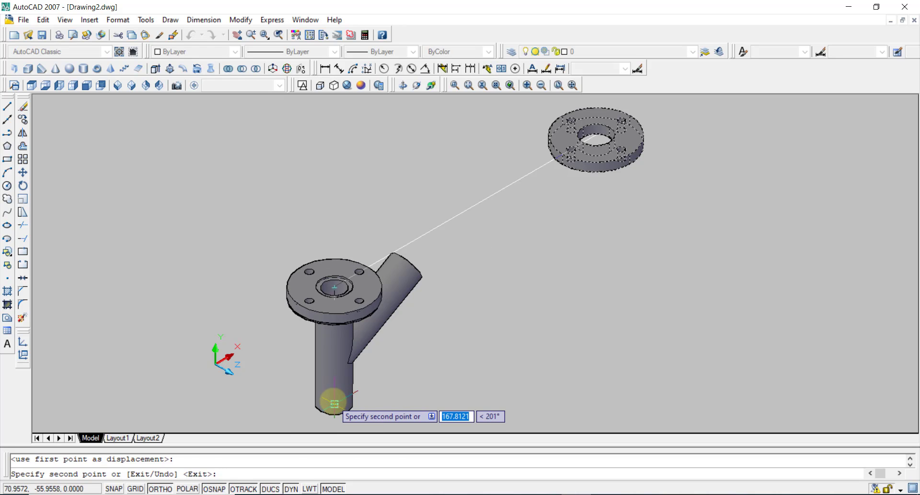
left_click(334, 403)
right_click(506, 306)
left_click(527, 324)
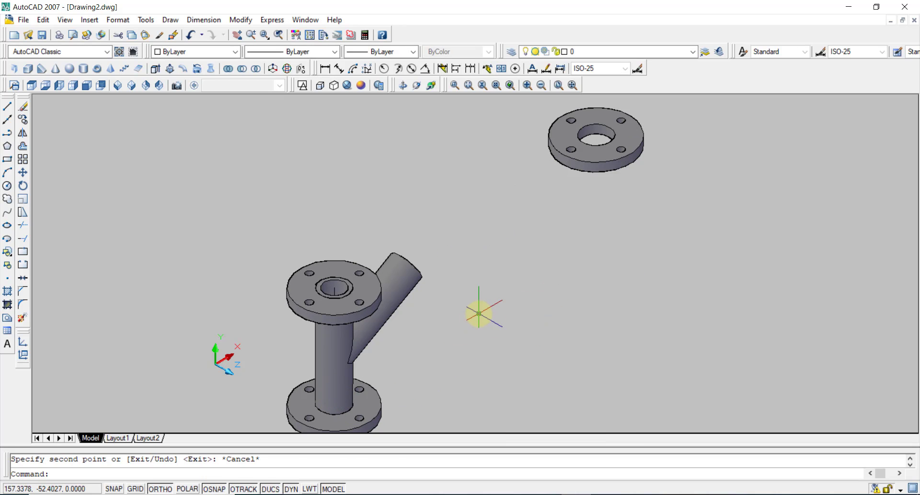
Orbit to inspect the fitted flanges, then erase the spare original flange
left_click(416, 88)
left_click_drag(360, 268, 380, 169)
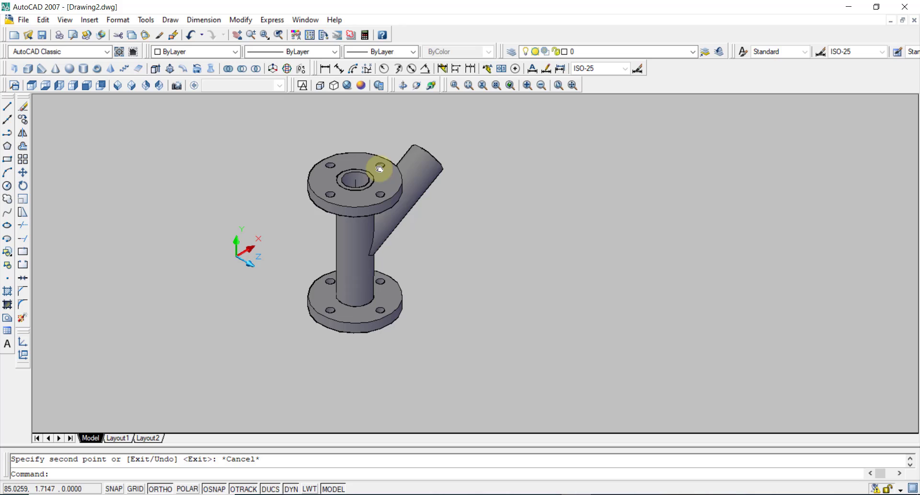
left_click(417, 84)
mouse_move(365, 201)
left_mouse_down()
mouse_move(335, 171)
mouse_move(493, 201)
mouse_move(448, 353)
mouse_move(403, 263)
mouse_move(441, 276)
mouse_move(401, 282)
mouse_move(439, 298)
left_mouse_up()
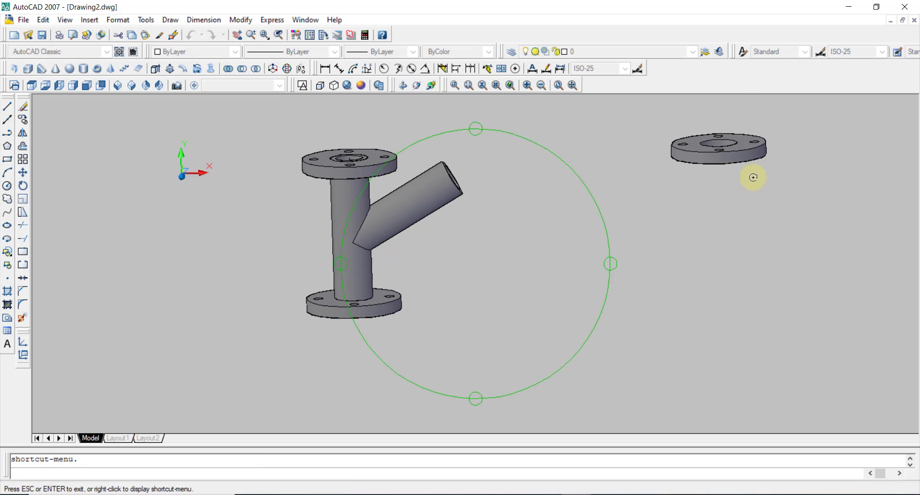
right_click(642, 181)
left_click(661, 199)
left_click(781, 123)
left_click(641, 243)
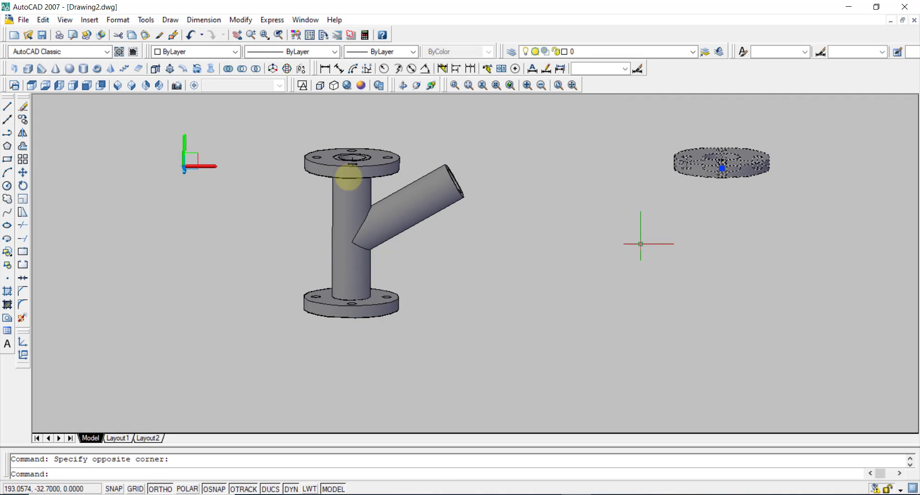
left_click(25, 108)
Return to 2D Wireframe display and the Top view
left_click(302, 85)
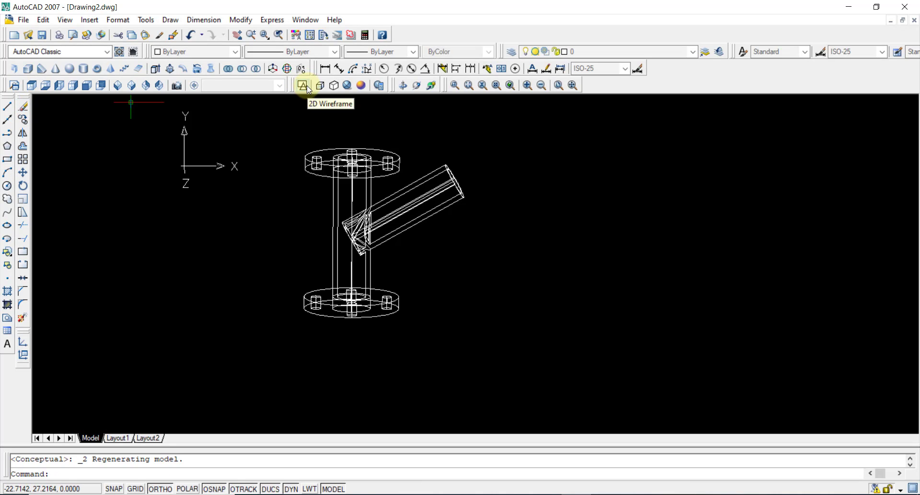
left_click(87, 85)
left_click(31, 85)
scroll(549, 232, "down", 5)
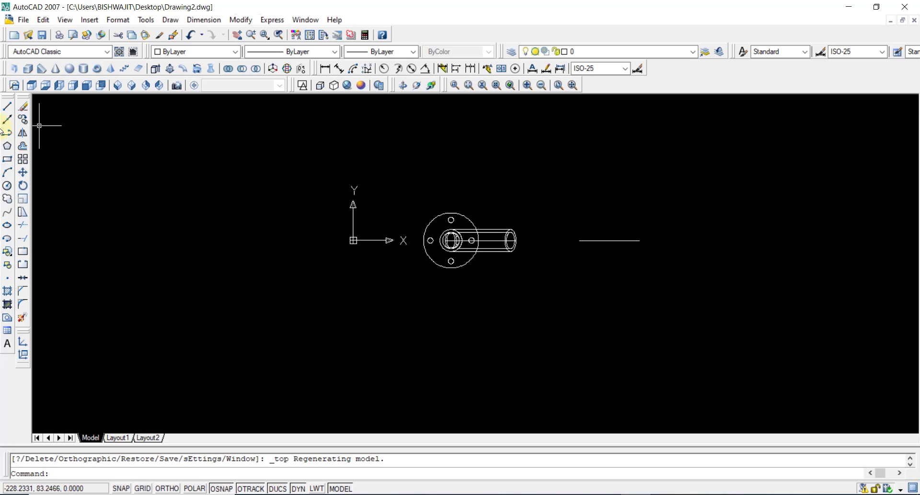
Draw a 3-sided polygon inscribed in a radius-30 circle, right of the flange
left_click(7, 146)
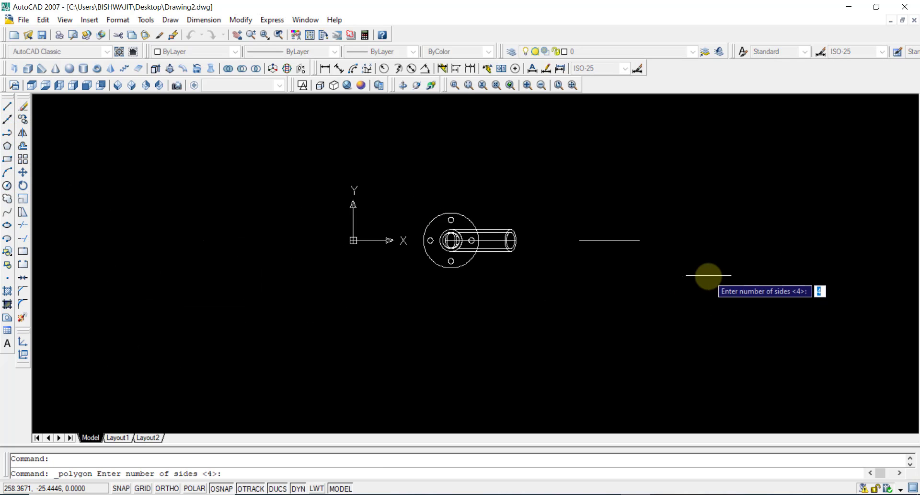
type("3")
key("Return")
left_click(709, 275)
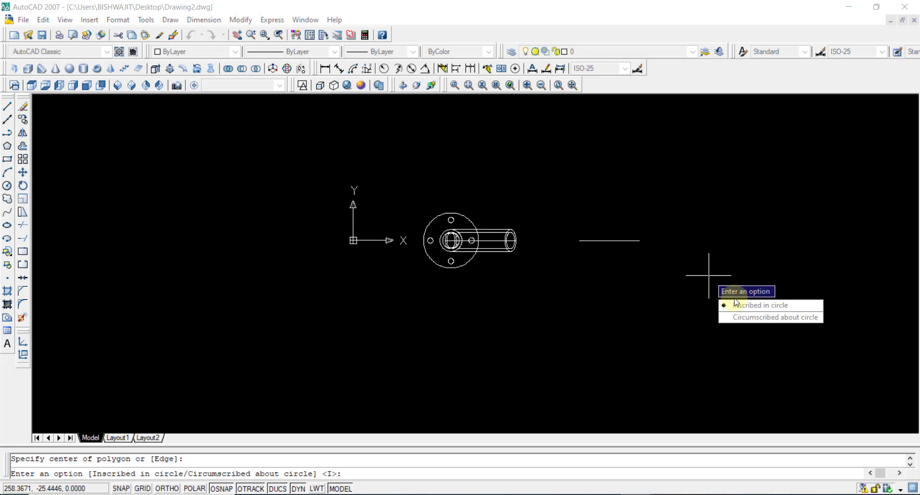
key("Return")
left_click(164, 488)
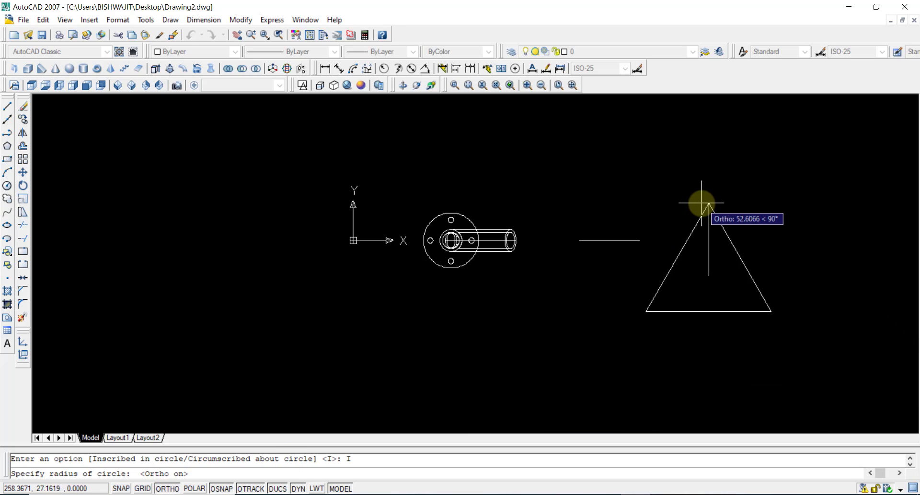
type("30")
key("Return")
scroll(707, 197, "up", 5)
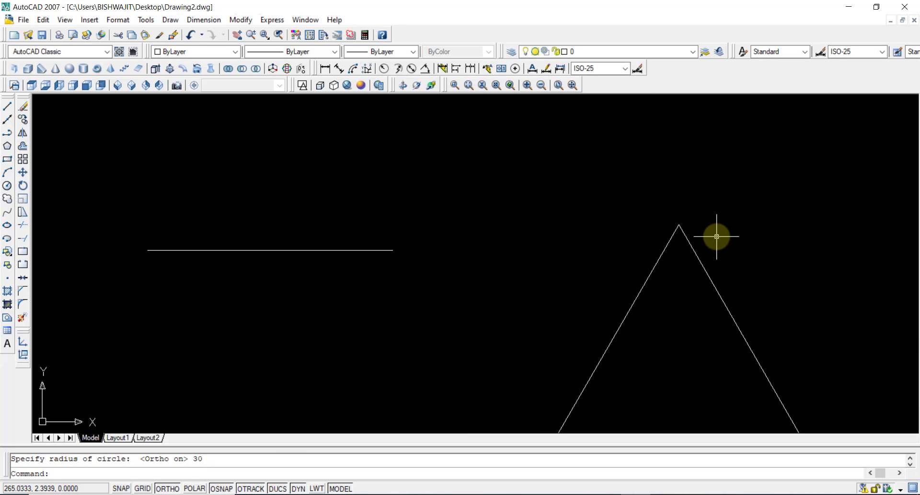
Set the fillet radius to 5 and round the triangle's top corner
left_click(22, 303)
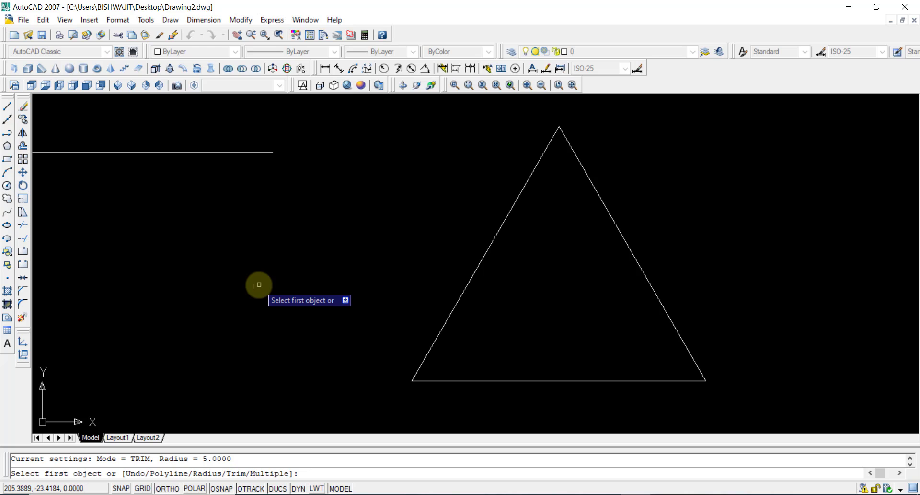
type("r")
key("Return")
type("5")
key("Return")
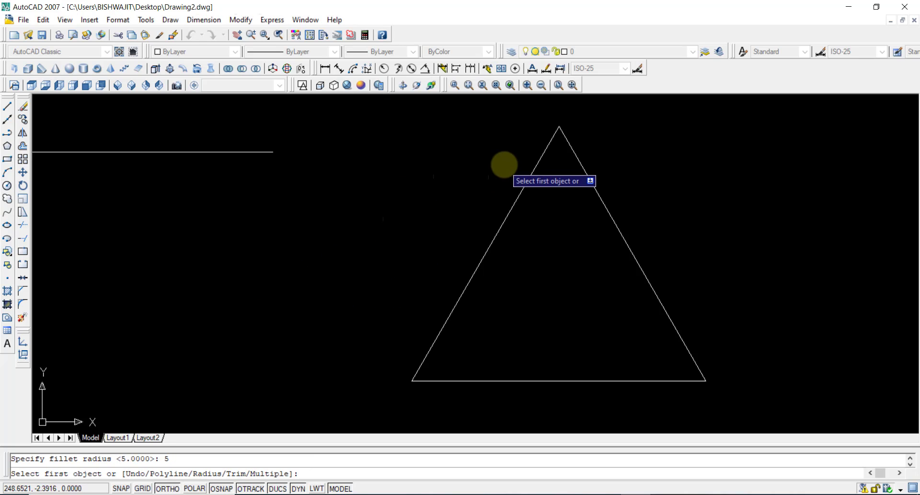
left_click(536, 165)
left_click(579, 158)
Round the bottom-right and bottom-left corners with the same radius-5 fillet
right_click(690, 184)
left_click(729, 198)
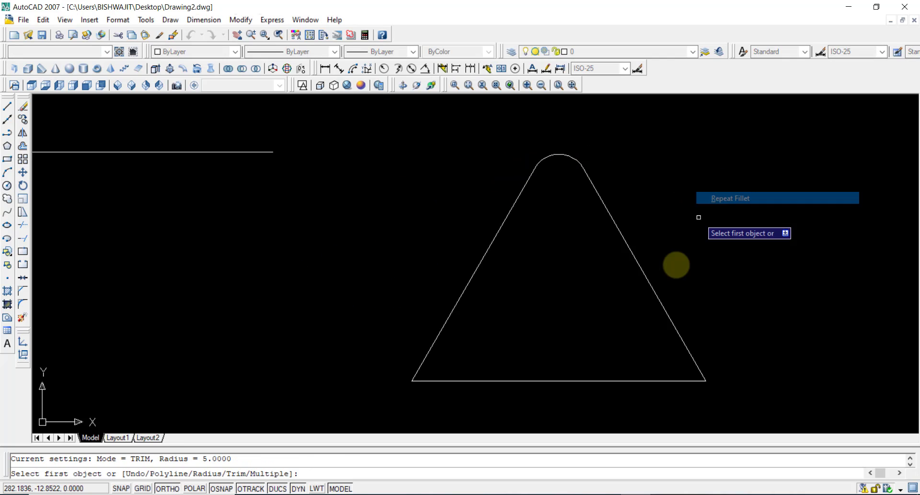
left_click(678, 336)
left_click(668, 380)
right_click(729, 220)
left_click(748, 228)
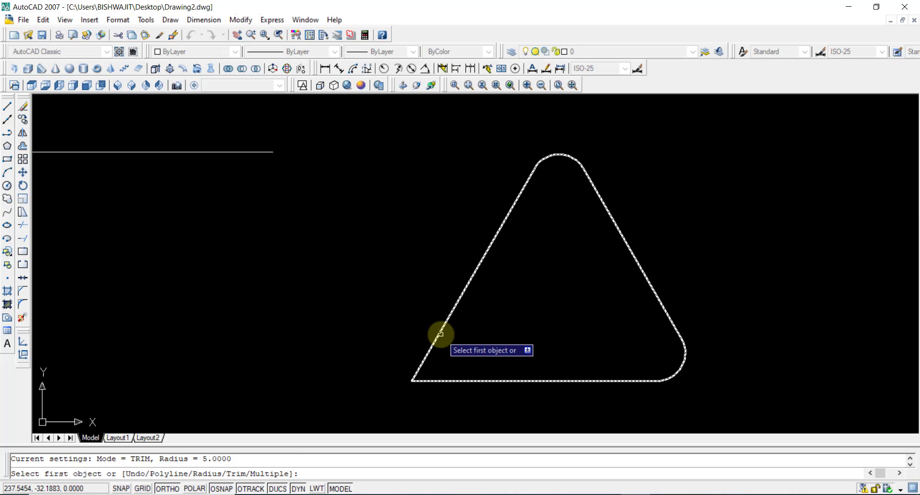
left_click(440, 333)
left_click(437, 380)
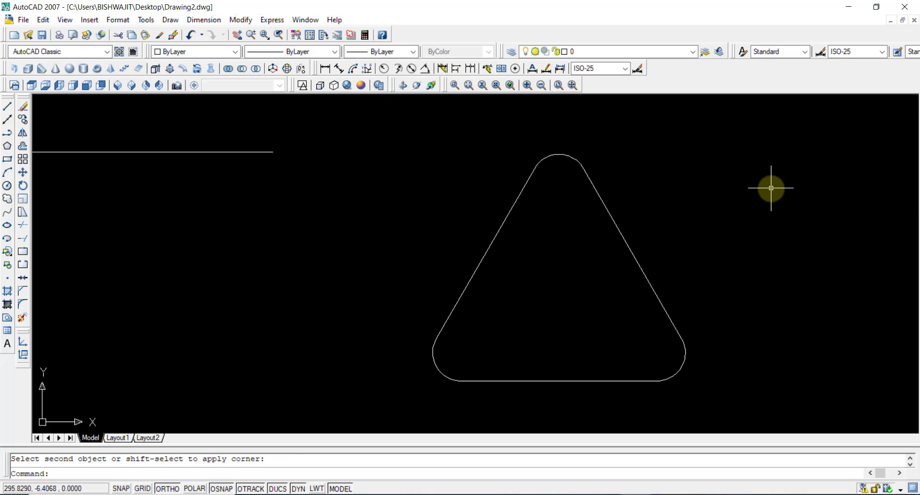
Draw a short vertical guide line down from the triangle's top corner
left_click(7, 106)
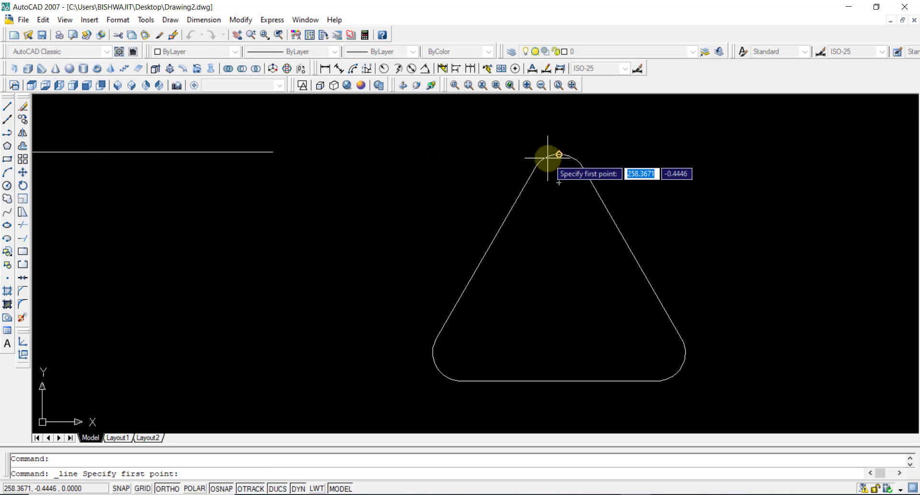
left_click(559, 154)
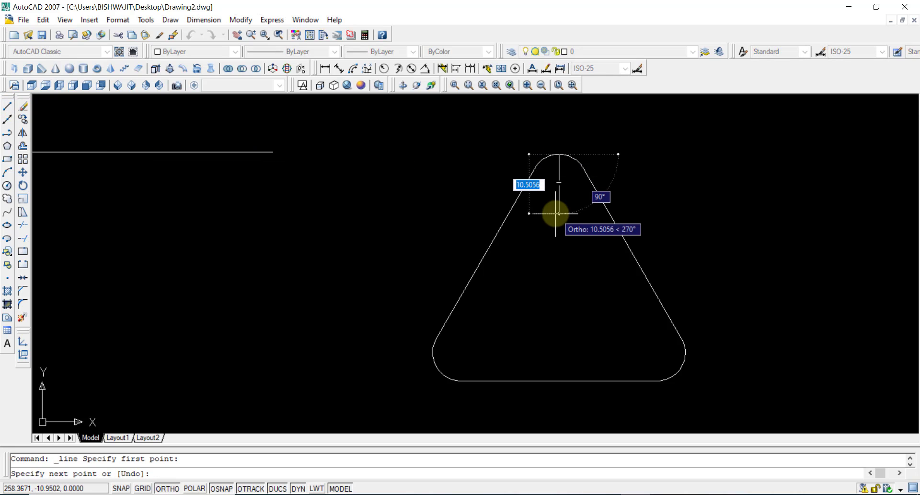
left_click(559, 189)
right_click(559, 188)
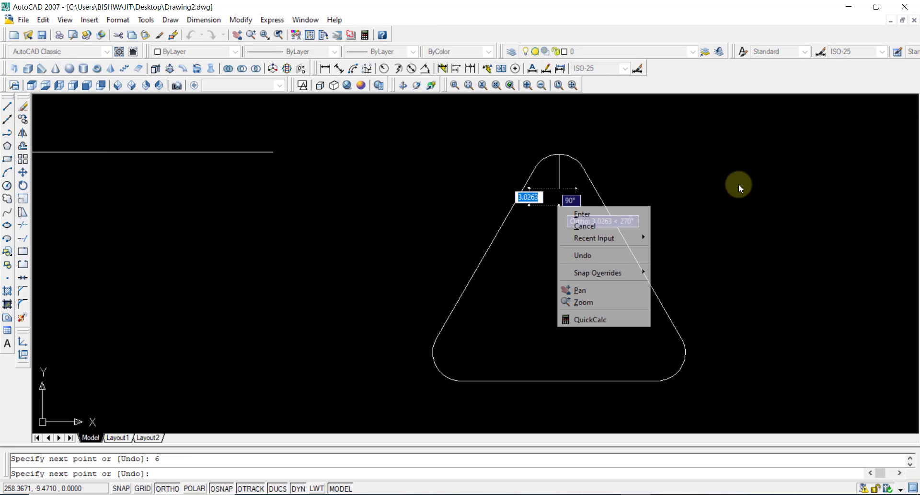
left_click(598, 212)
Draw two diagonal guide lines between the corners and opposite edges, forming an X
right_click(672, 152)
left_click(691, 163)
left_click(440, 362)
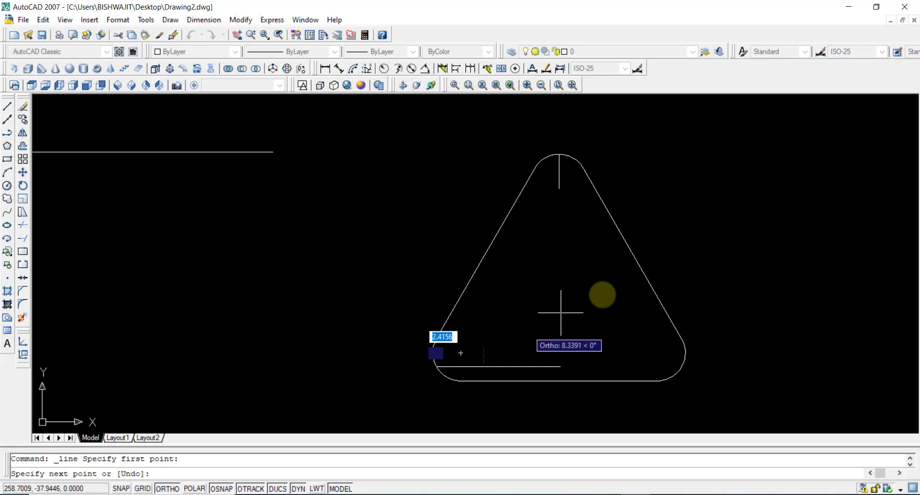
left_click(631, 253)
right_click(709, 161)
left_click(731, 166)
right_click(729, 173)
left_click(748, 181)
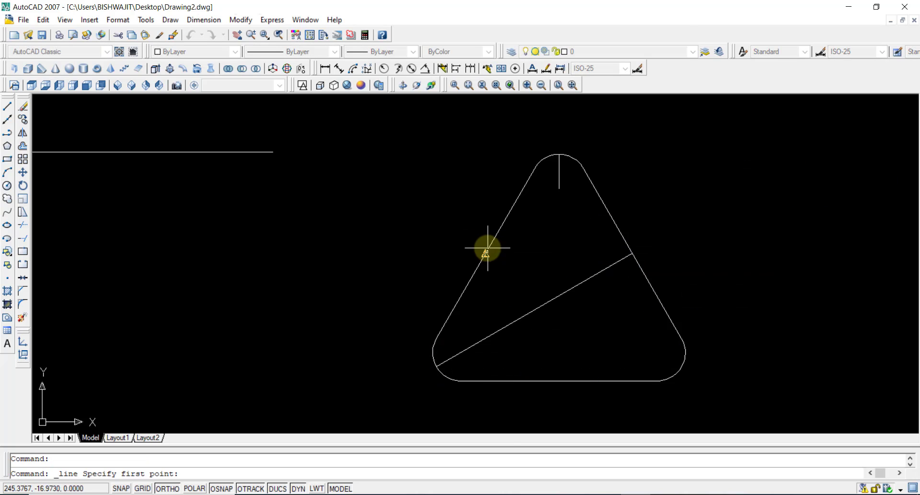
left_click(487, 252)
left_click(681, 366)
right_click(735, 147)
left_click(742, 152)
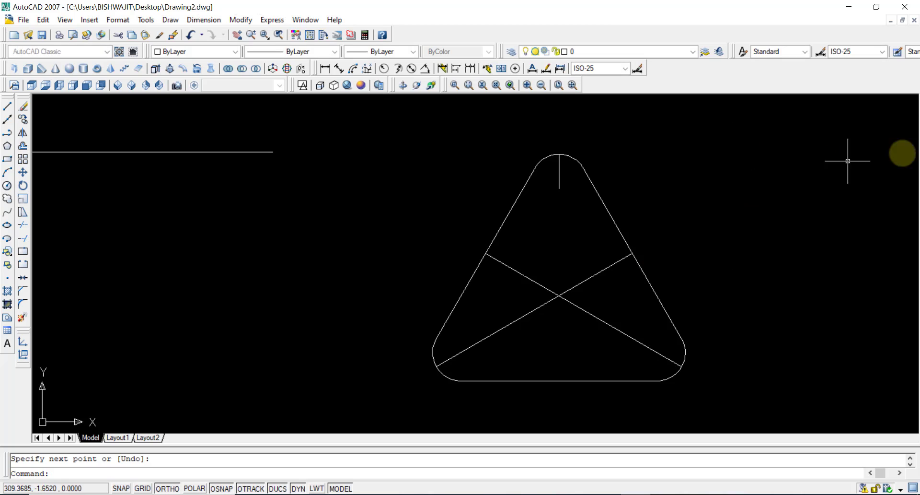
Add a radius-8 circle at the X intersection and a radius-2 hole at the top arc centre
left_click(7, 185)
left_click(559, 295)
type("8")
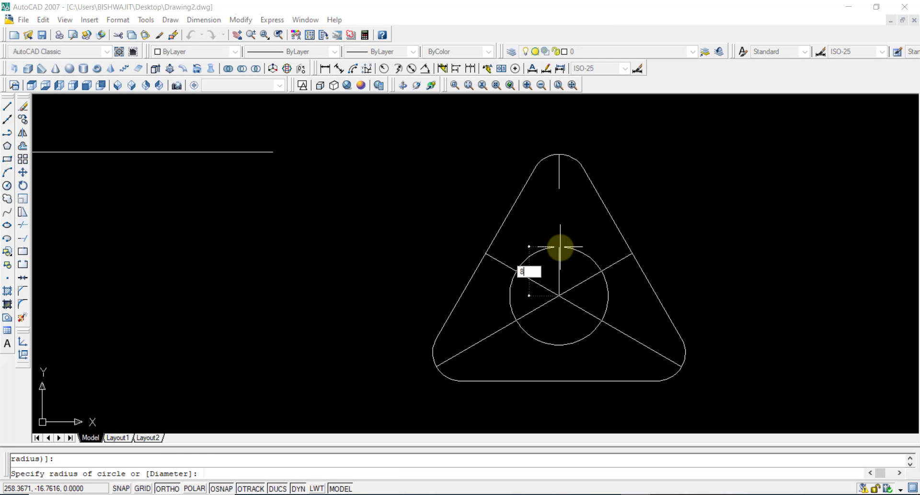
key("Return")
right_click(680, 197)
left_click(709, 204)
left_click(559, 188)
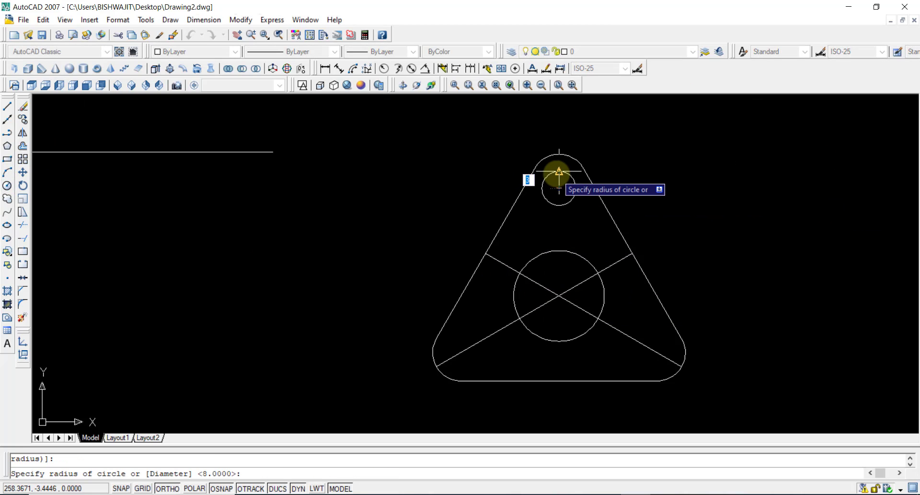
type("2")
key("Return")
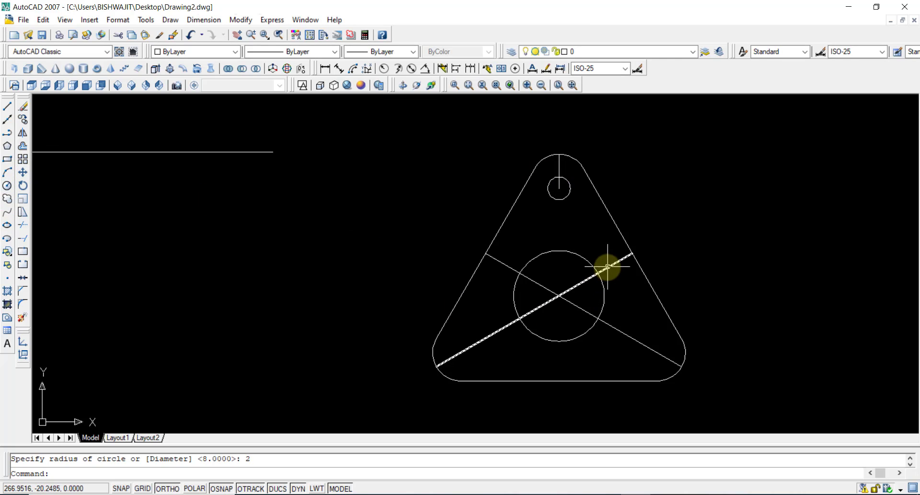
Delete the three construction guide lines
left_click(607, 266)
right_click(631, 154)
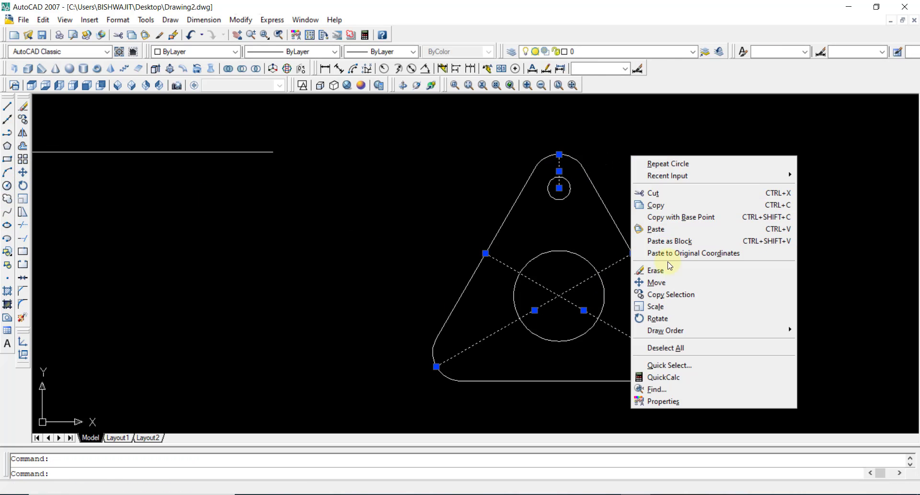
left_click(668, 269)
Polar-array the radius-2 hole about the big circle's centre onto all three corners
left_click(22, 158)
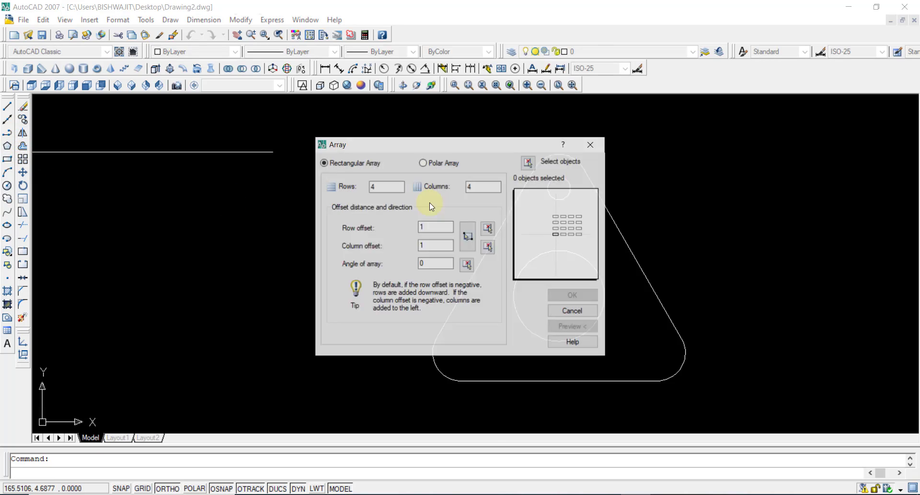
left_click(450, 162)
left_click(527, 162)
left_click(568, 187)
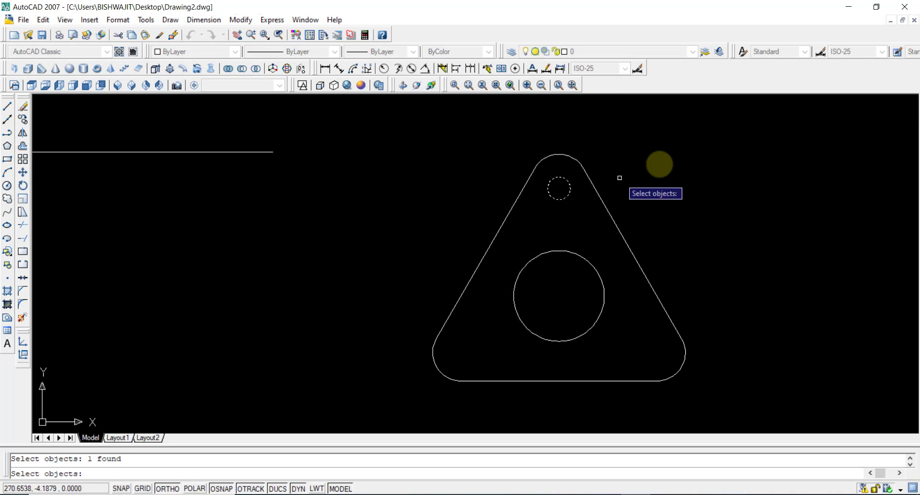
key("Return")
left_click(479, 185)
left_click(559, 296)
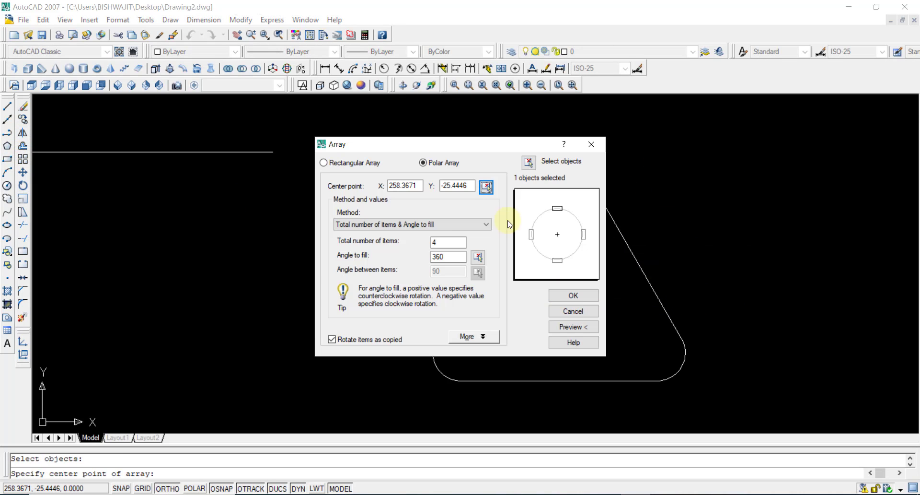
left_click(570, 327)
left_click(404, 255)
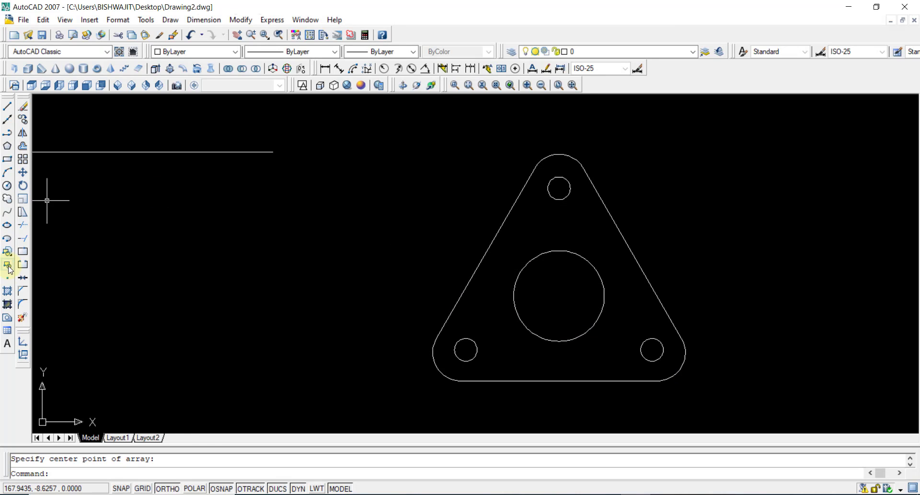
left_click(7, 331)
left_click(744, 117)
Turn the windowed flange outline into regions, then show the Front view
left_click(390, 402)
key("Return")
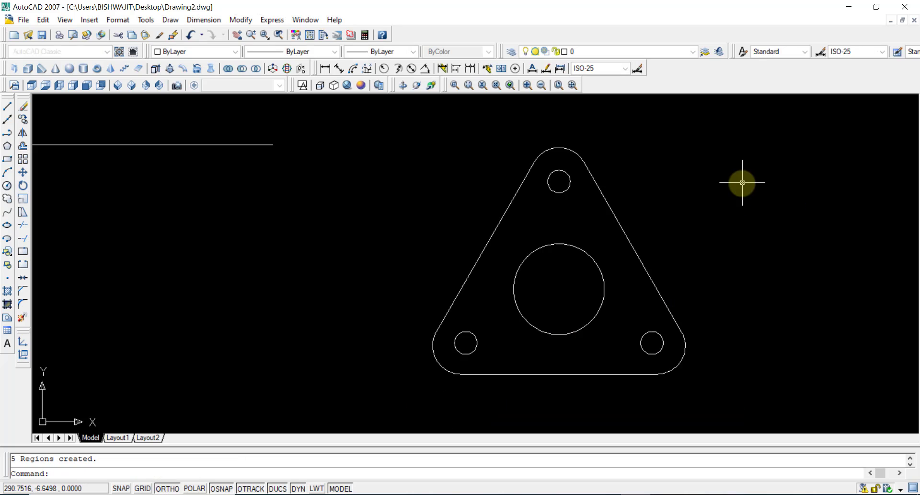
scroll(278, 208, "down", 2)
scroll(278, 208, "down", 2)
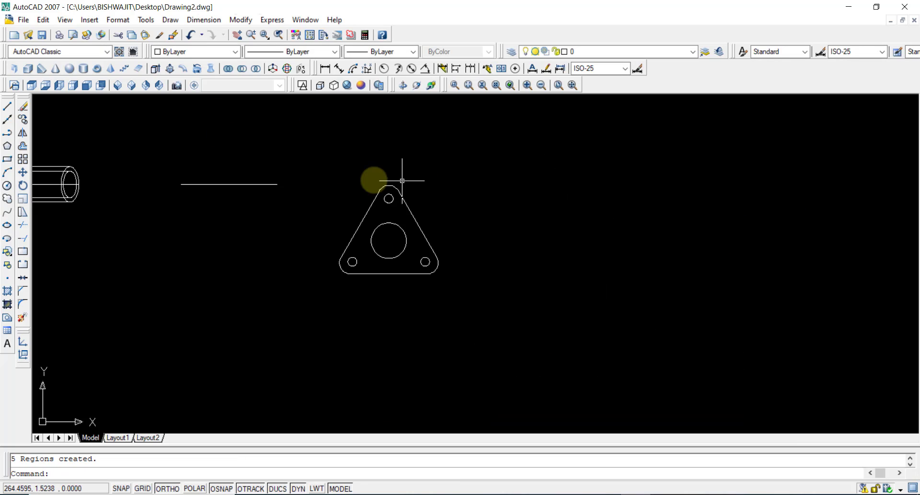
left_click(87, 89)
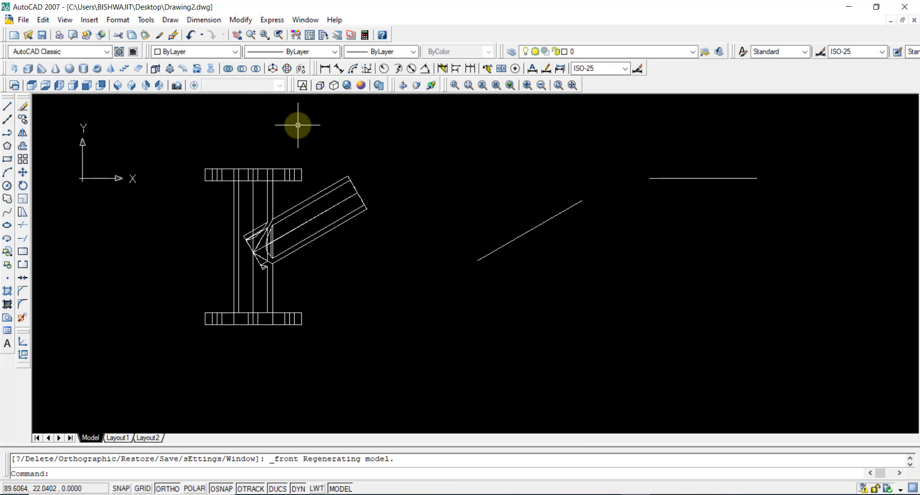
left_click(197, 71)
Draw a 5-unit line at 30° (@5<30) and erase the long inclined line
left_click(7, 111)
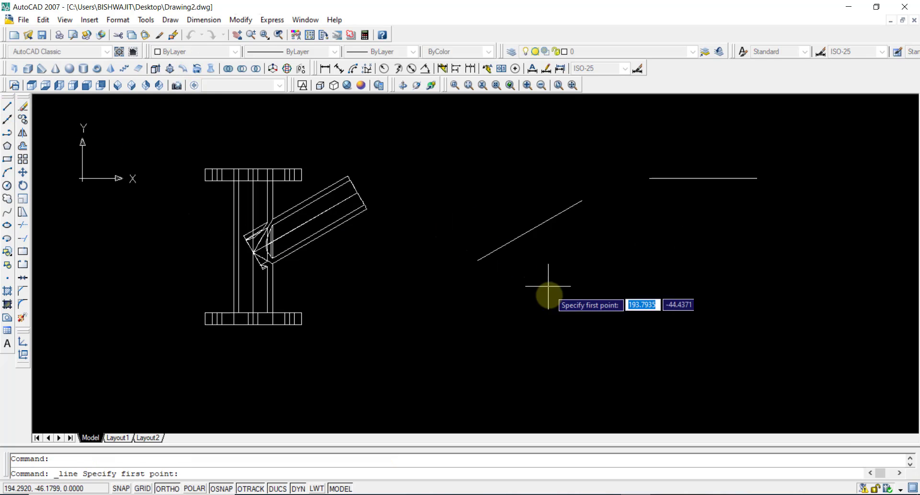
left_click(550, 267)
type("@5<30")
key("Return")
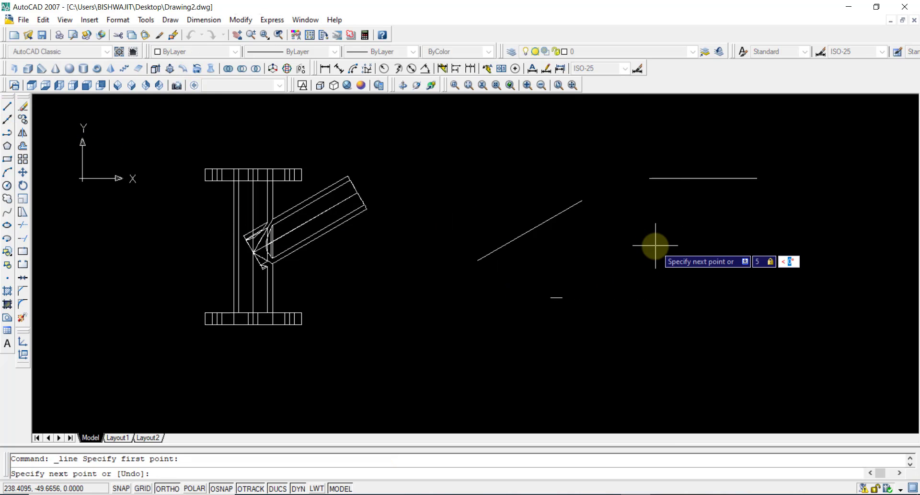
key("Return")
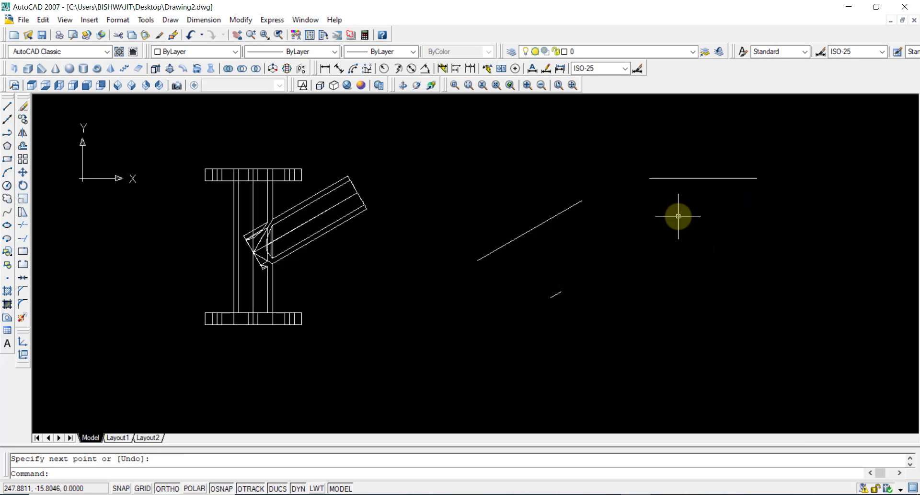
left_click(579, 203)
left_click(24, 109)
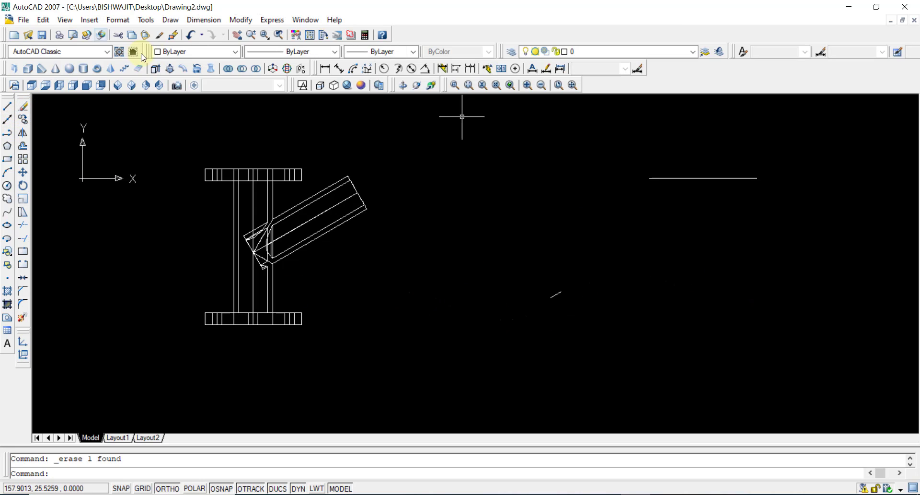
Sweep the flange profile regions along the short 30° line
left_click(183, 71)
left_click(802, 163)
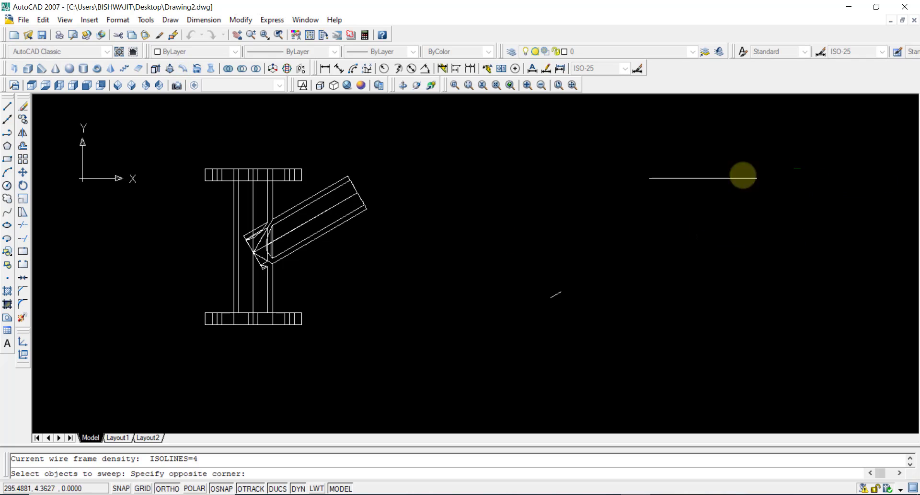
left_click(623, 222)
key("Return")
left_click(556, 294)
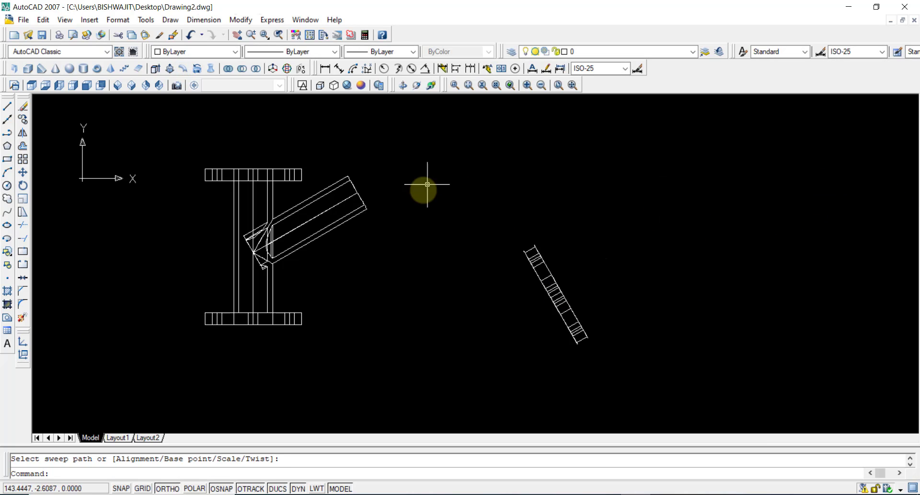
In shaded Right view, subtract the bolt-hole and centre-bore cylinders from the triangular plate
left_click(362, 86)
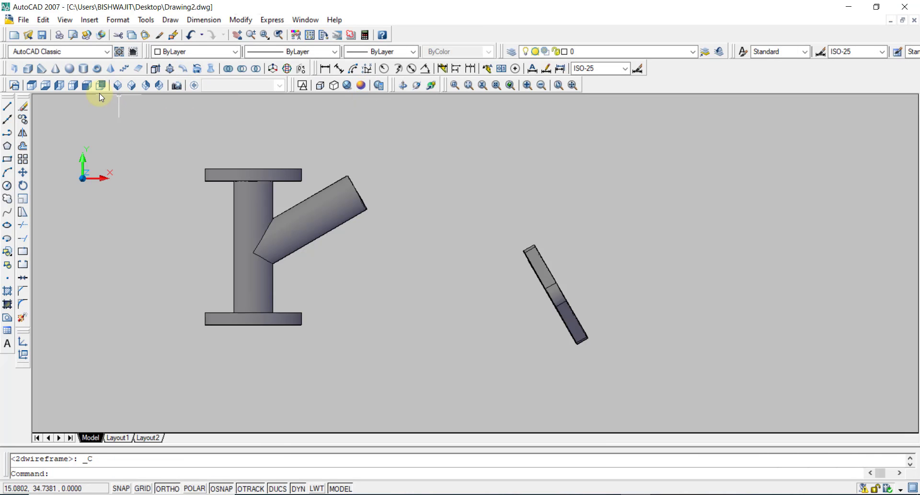
left_click(84, 86)
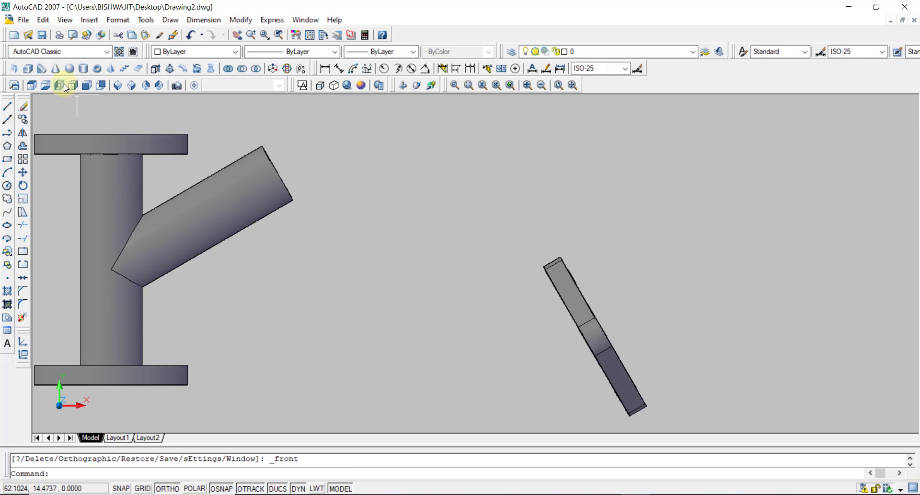
left_click(73, 85)
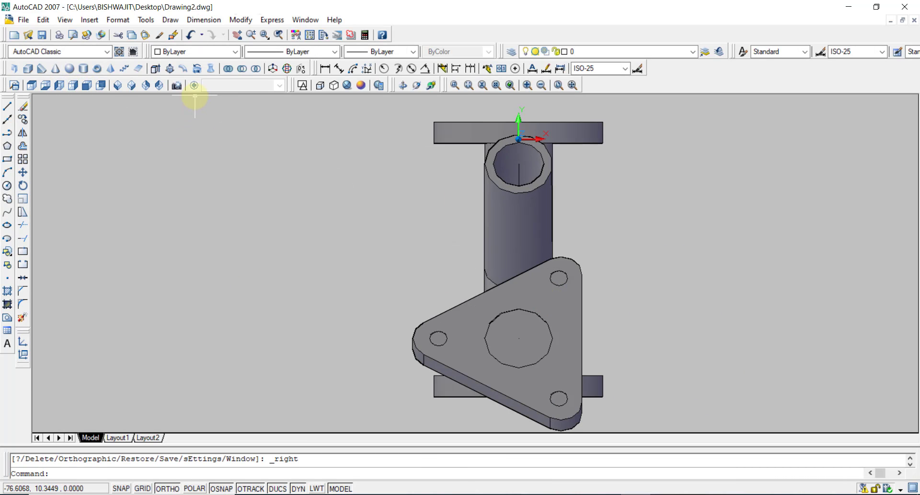
left_click(243, 68)
left_click(565, 312)
key("Return")
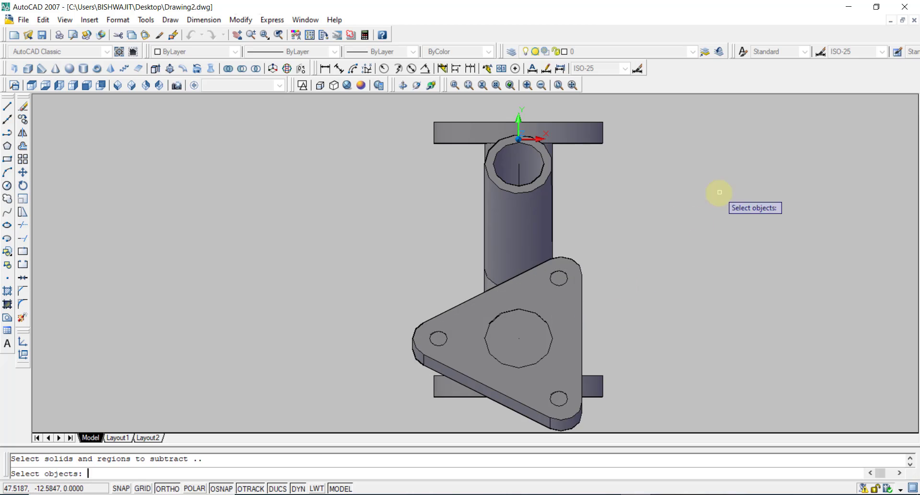
left_click(559, 283)
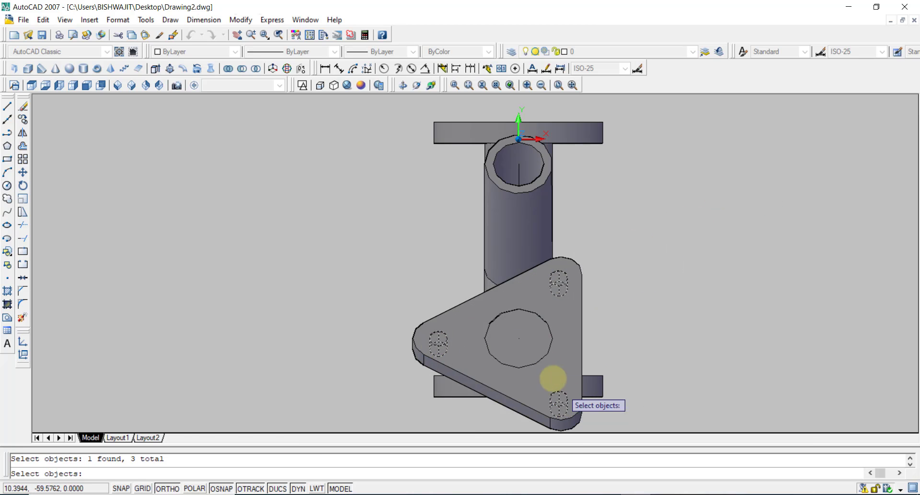
left_click(553, 378)
key("Return")
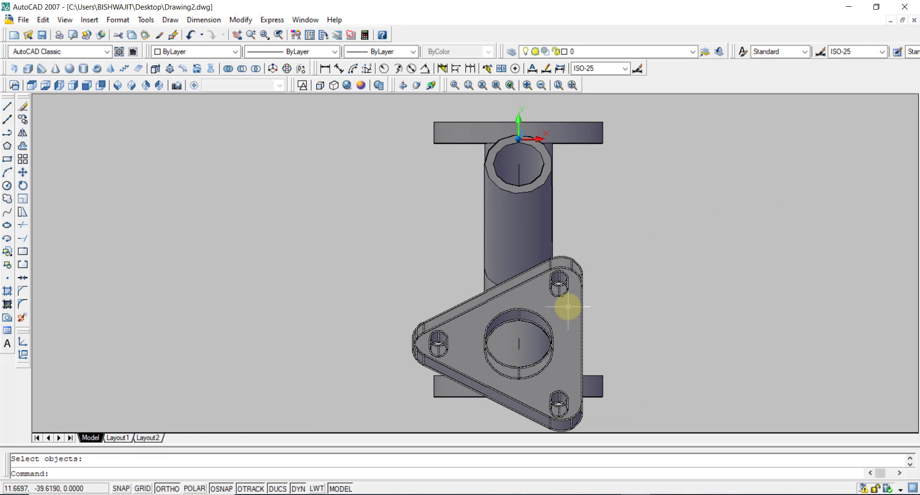
left_click(568, 306)
Move the triangular plate from its bore centre onto the branch pipe end
left_click(23, 172)
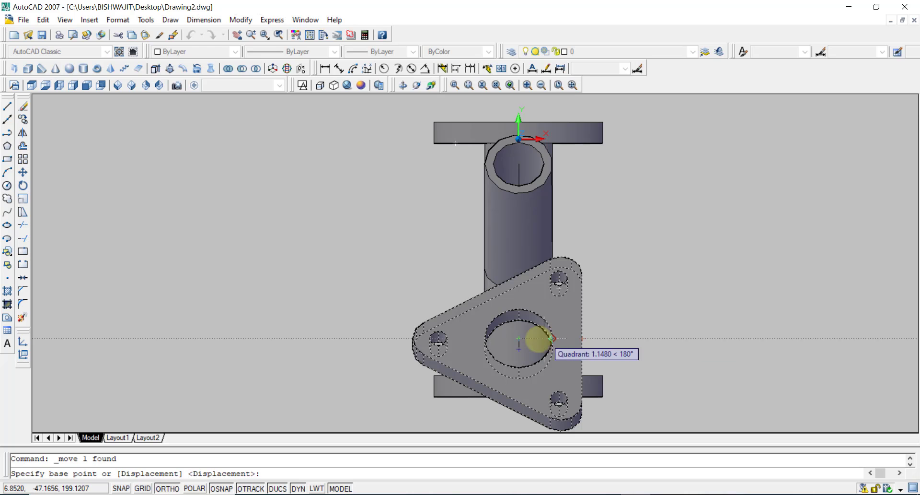
left_click(519, 338)
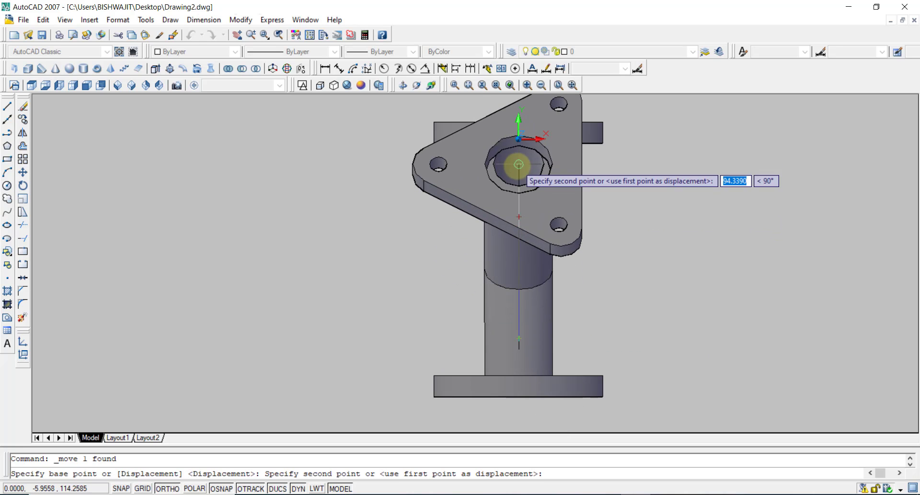
left_click(519, 164)
right_click(703, 164)
Erase the two leftover construction lines, viewing the fitting in SE Isometric
left_click(709, 116)
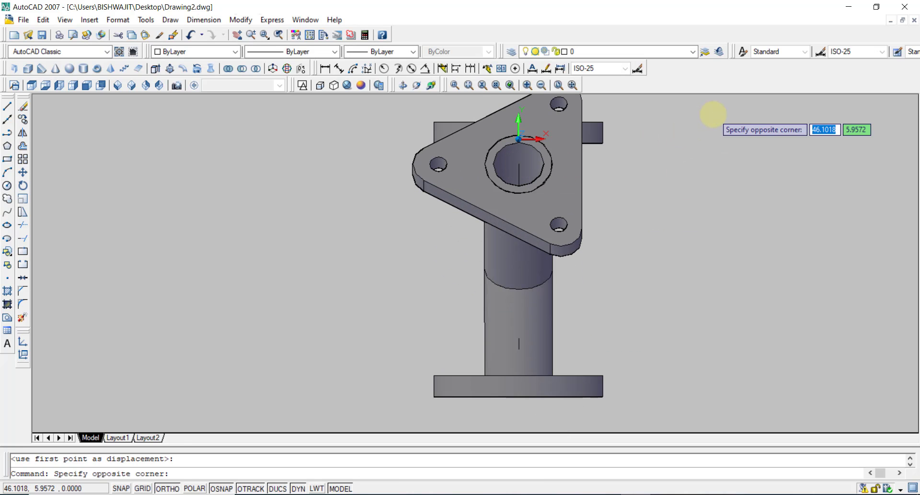
left_click(714, 114)
left_click(116, 86)
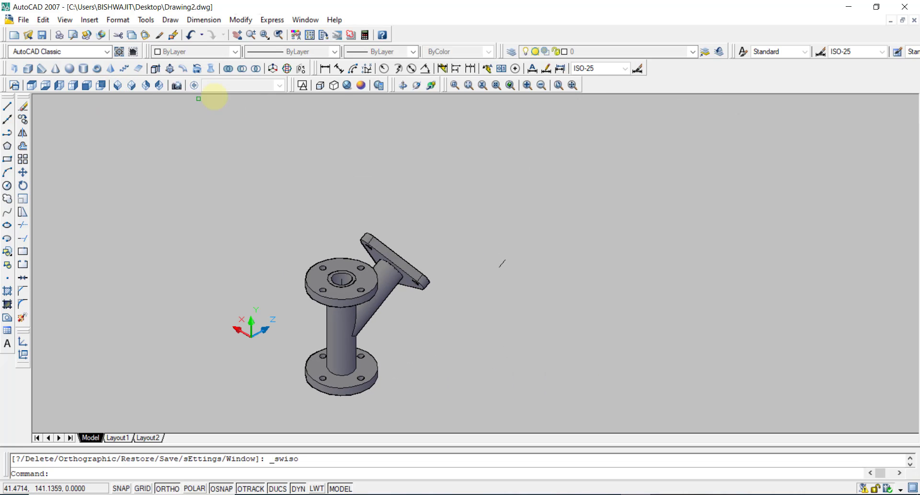
left_click(132, 89)
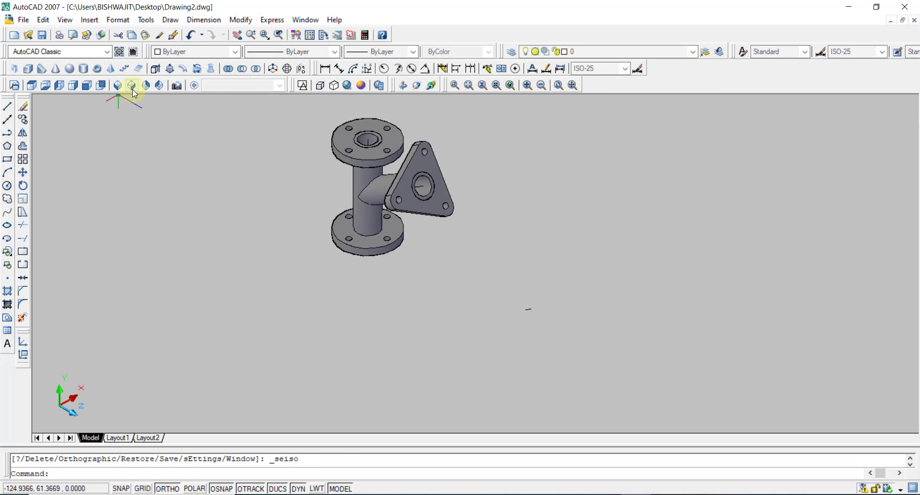
scroll(417, 185, "up", 4)
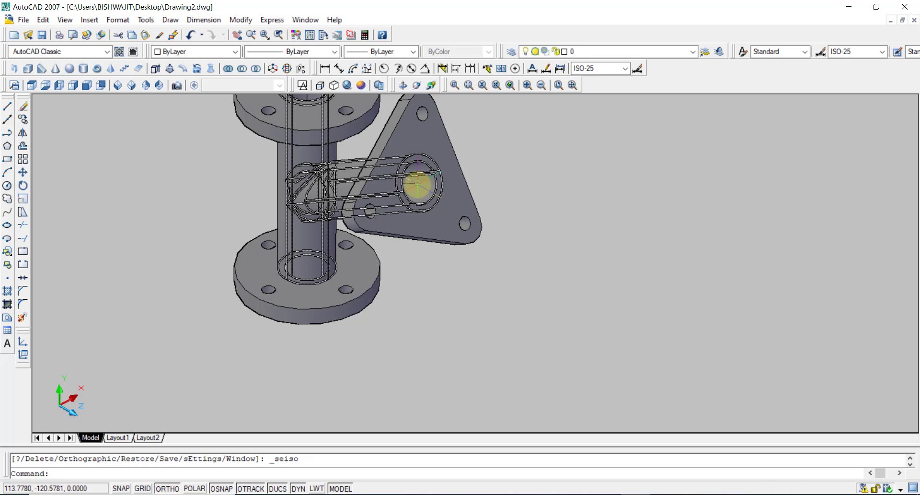
middle_click_drag(404, 267, 471, 358)
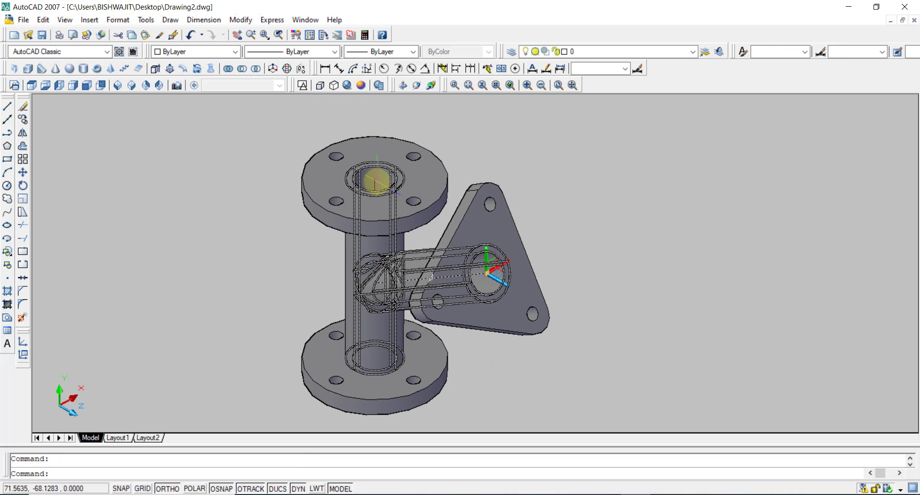
left_click(22, 106)
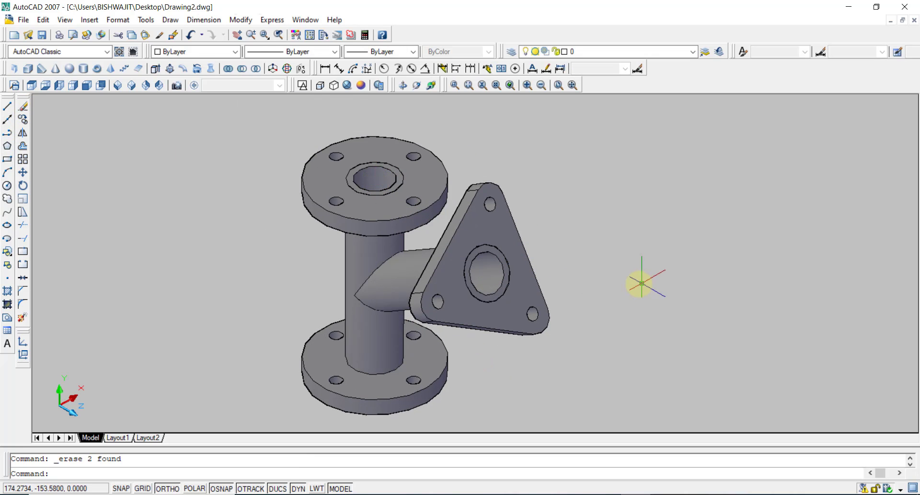
Union all five solids of the fitting into a single solid using a crossing window
left_click(228, 69)
left_click(610, 112)
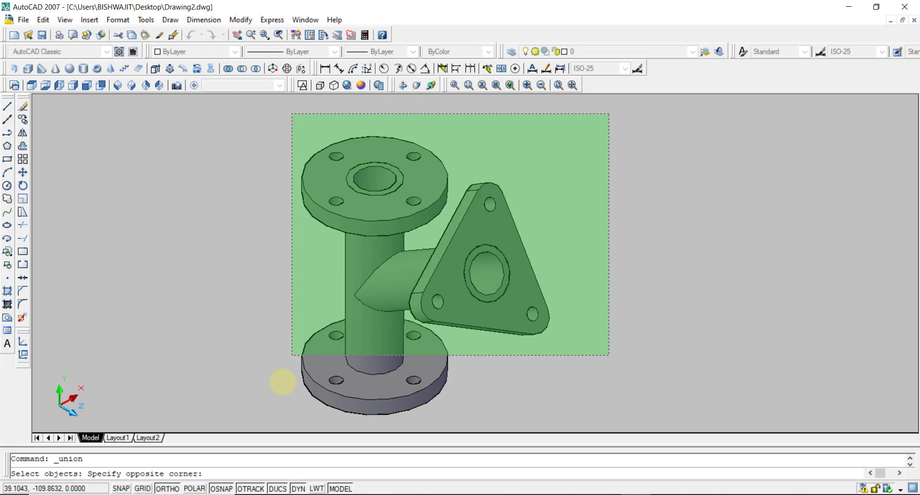
left_click(250, 426)
key("Return")
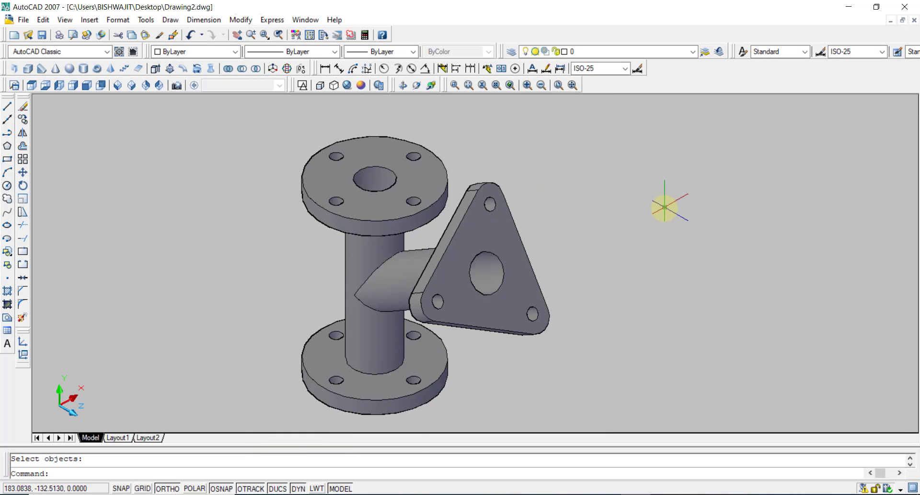
Orbit the view side-on and erase the stray short line beside the model
left_click(417, 86)
mouse_move(499, 308)
left_mouse_down()
mouse_move(544, 318)
mouse_move(427, 302)
mouse_move(487, 244)
mouse_move(411, 288)
mouse_move(469, 323)
left_mouse_up()
right_click(563, 240)
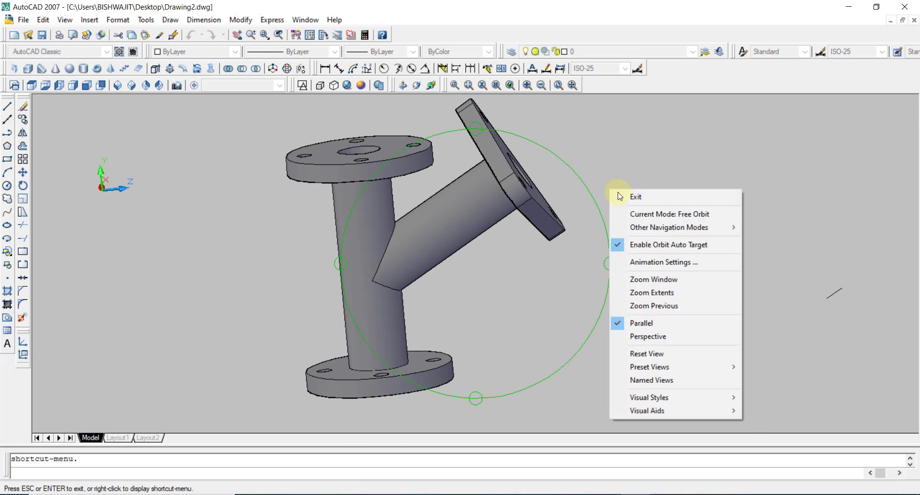
left_click(619, 196)
left_click(867, 267)
left_click(803, 316)
right_click(756, 210)
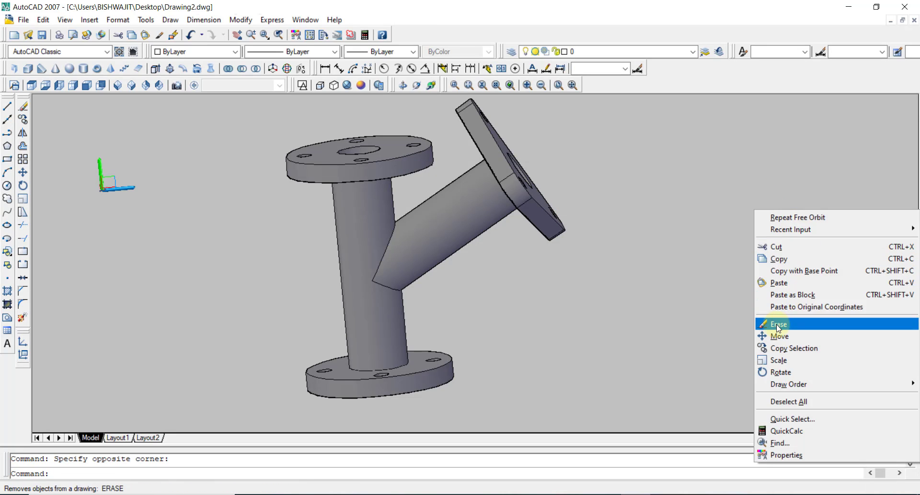
left_click(789, 324)
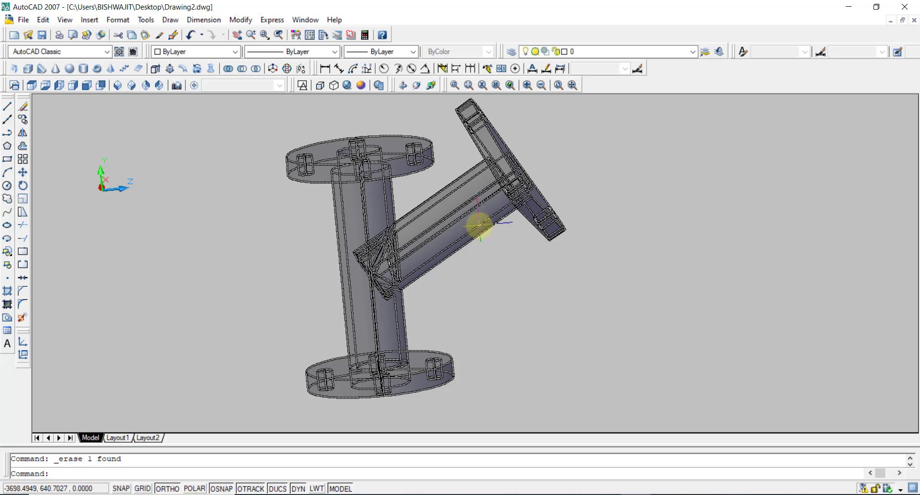
Orbit and pan the view to bring the triangular branch flange forward
left_click(417, 84)
mouse_move(445, 192)
left_mouse_down()
mouse_move(477, 278)
mouse_move(399, 235)
mouse_move(388, 280)
mouse_move(374, 290)
mouse_move(410, 332)
mouse_move(684, 265)
left_mouse_up()
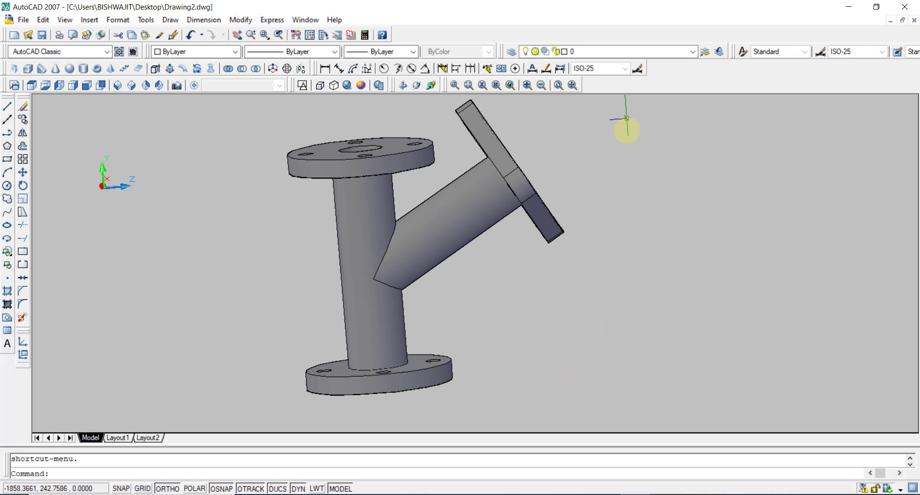
left_click_drag(623, 128, 479, 312)
mouse_move(482, 311)
middle_mouse_down()
mouse_move(386, 304)
mouse_move(671, 310)
middle_mouse_up()
key("2")
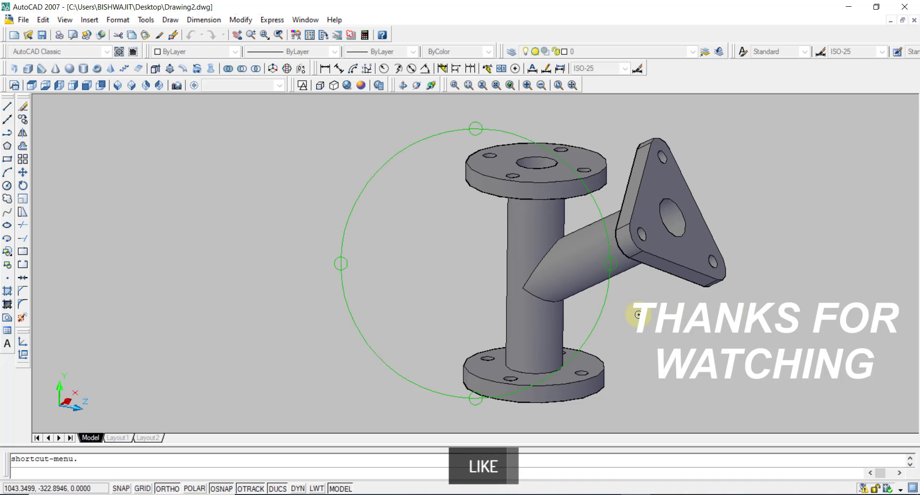
mouse_move(637, 314)
left_mouse_down()
mouse_move(565, 303)
mouse_move(603, 314)
mouse_move(562, 286)
left_mouse_up()
left_click(132, 86)
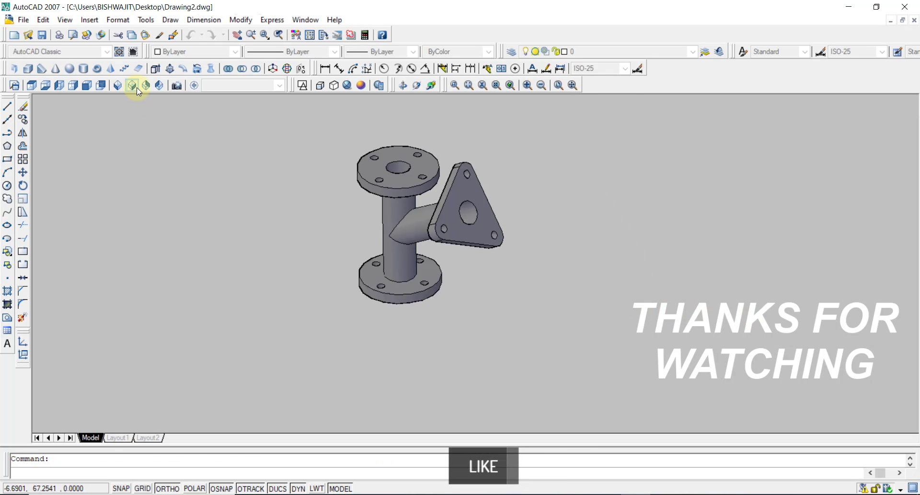
scroll(368, 183, "up", 5)
scroll(374, 211, "down", 3)
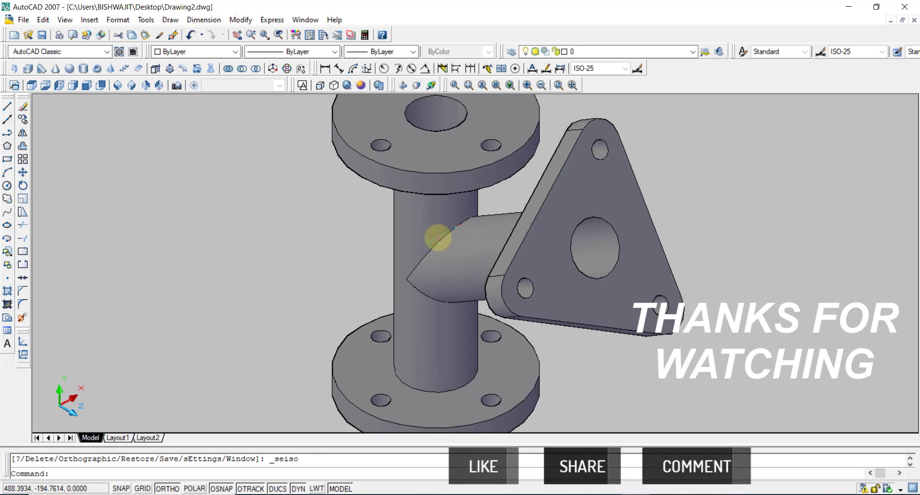
scroll(613, 230, "down", 2)
scroll(715, 254, "up", 1)
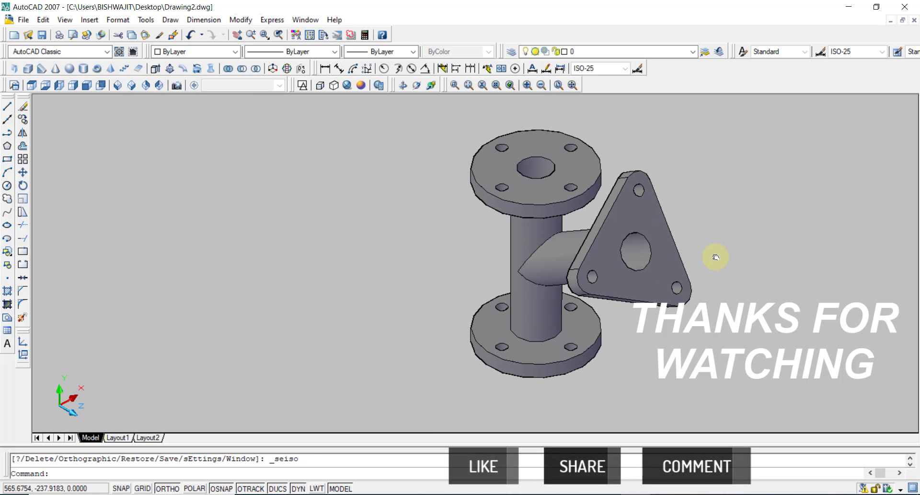
scroll(722, 259, "up", 1)
scroll(722, 259, "up", 1)
scroll(722, 259, "down", 4)
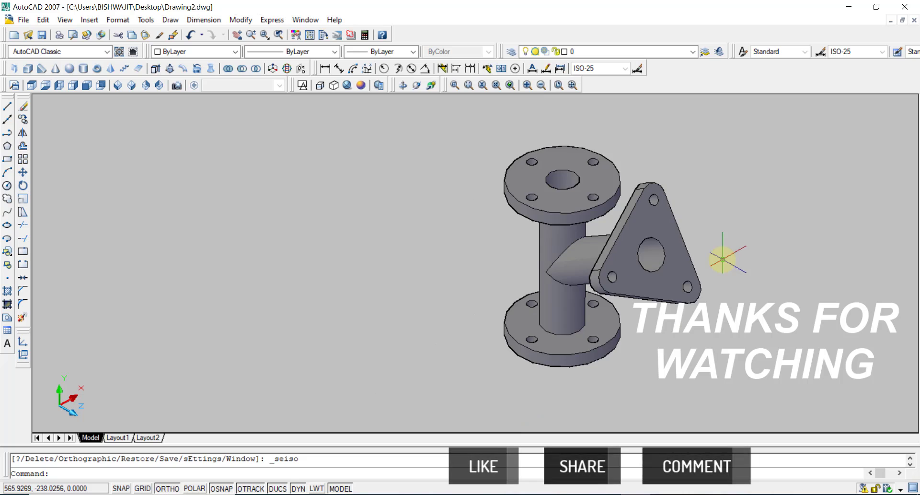
scroll(722, 259, "up", 3)
scroll(722, 259, "down", 4)
scroll(722, 259, "up", 3)
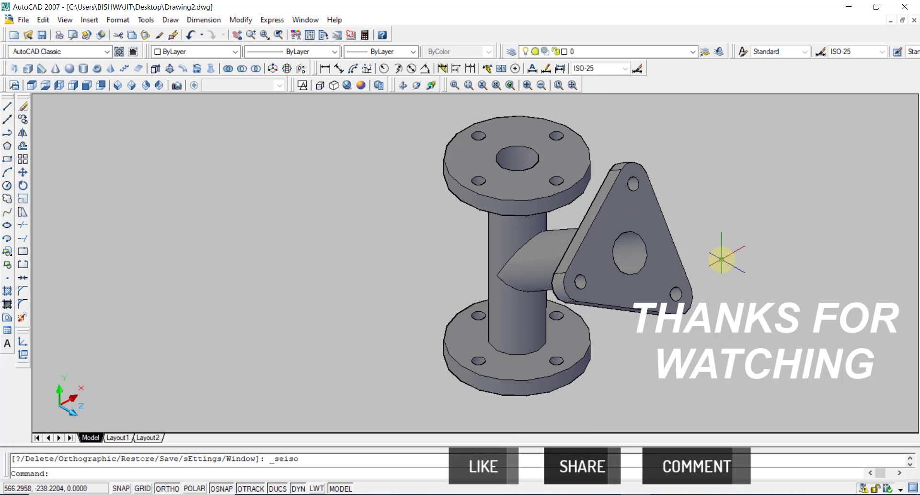
middle_click_drag(722, 259, 777, 263)
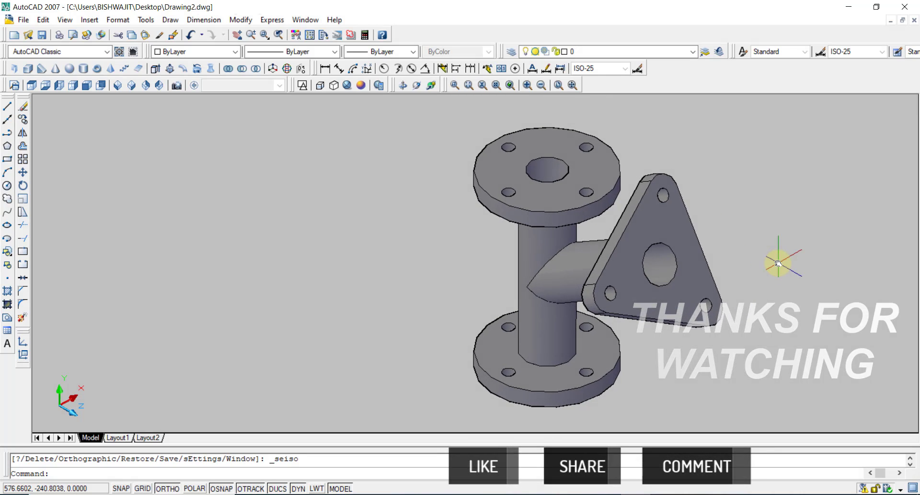